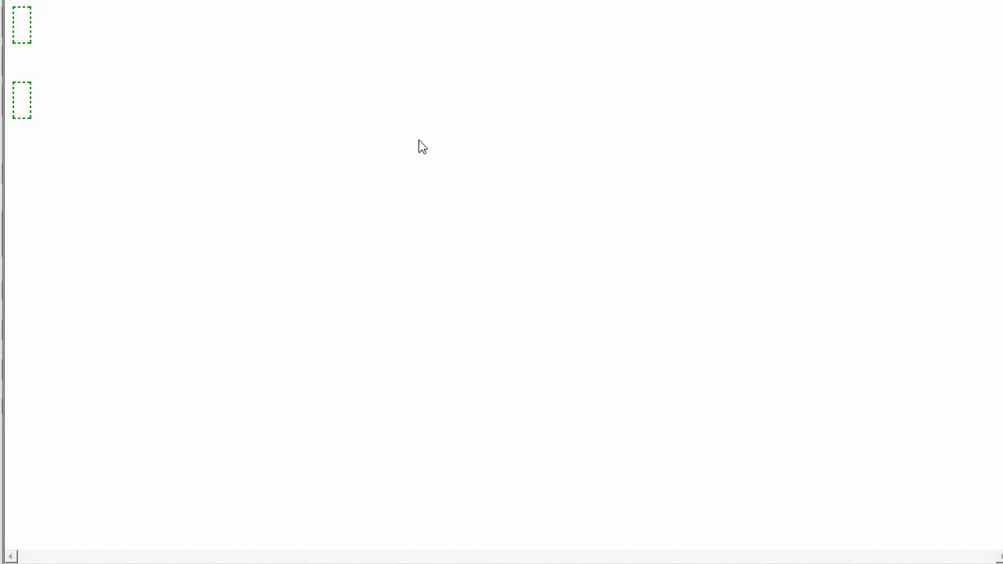
# - Write 4880 km times the fraction 1000 m over 1 km
pyautogui.write('48')
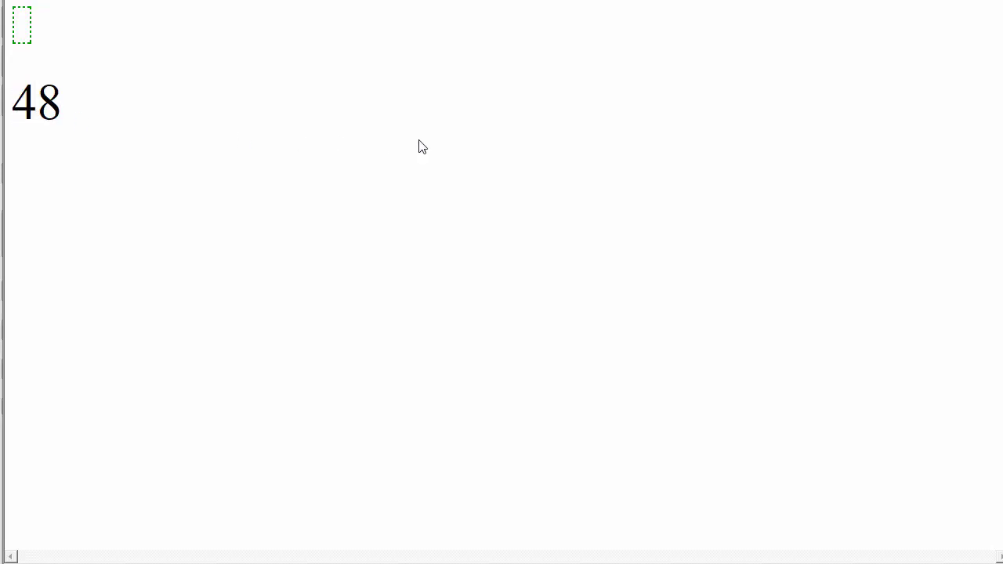
pyautogui.write('80')
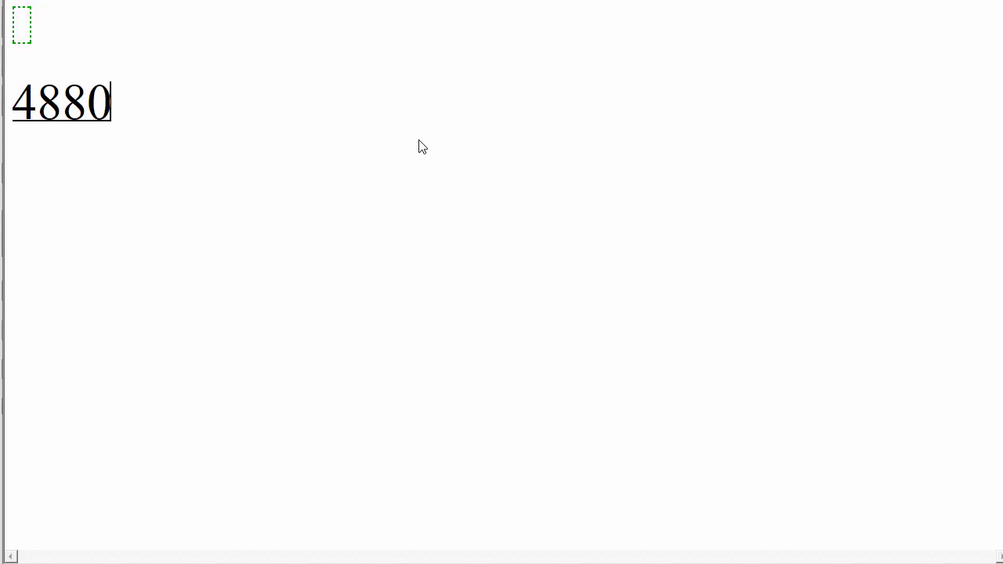
pyautogui.write(' km')
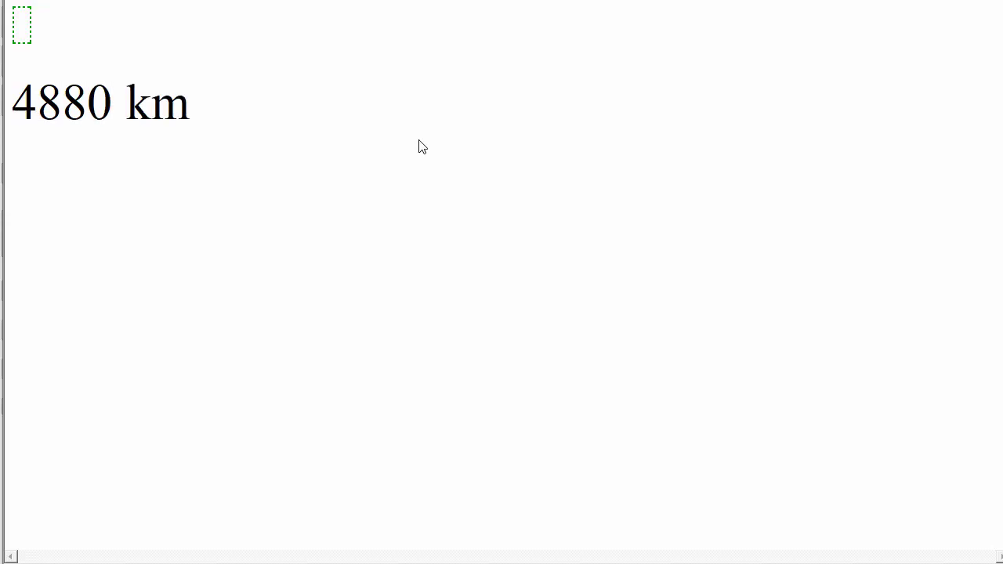
pyautogui.hotkey('ctrl', 'f')
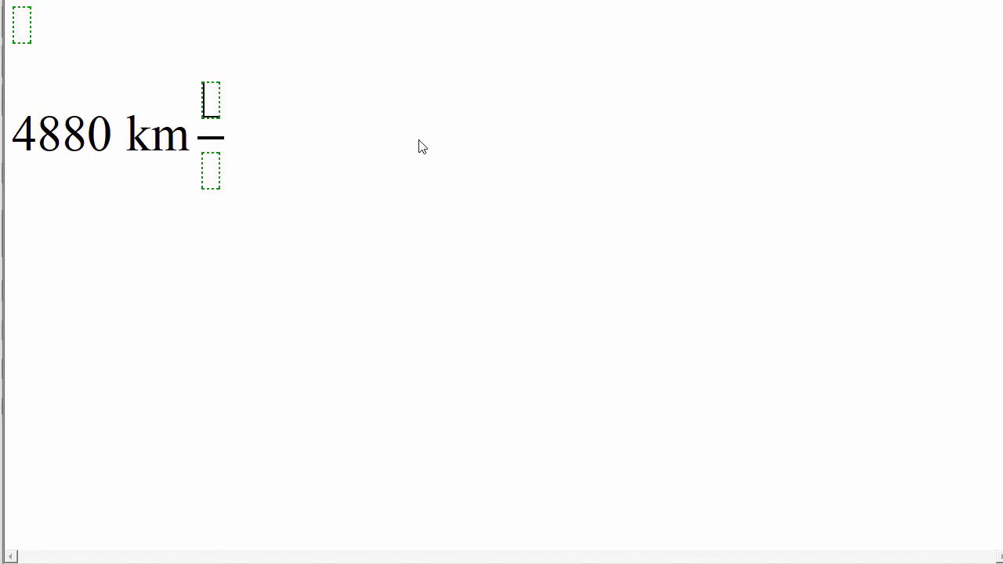
pyautogui.write('10')
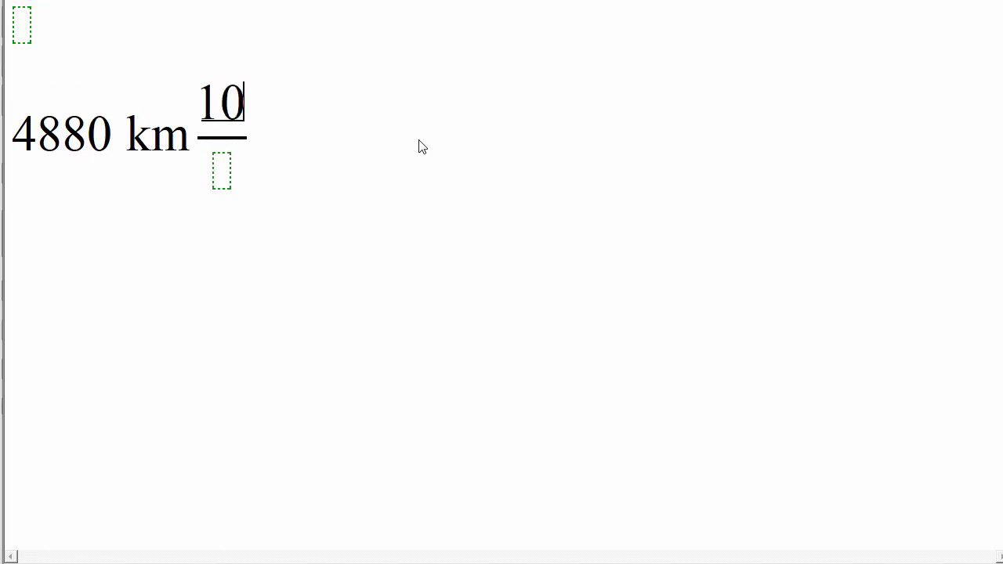
pyautogui.write('00 ')
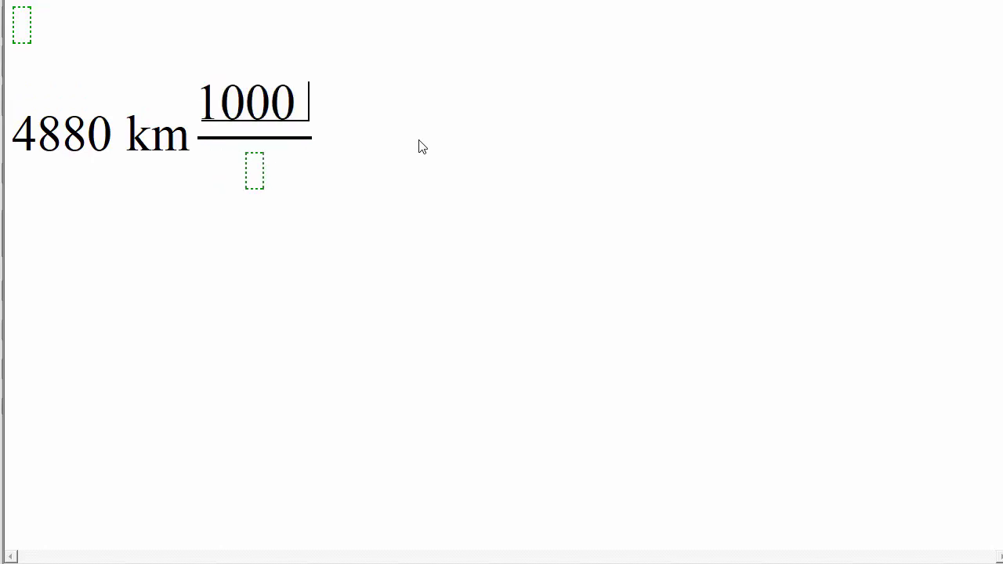
pyautogui.write('m')
pyautogui.press('Tab')
pyautogui.write('1')
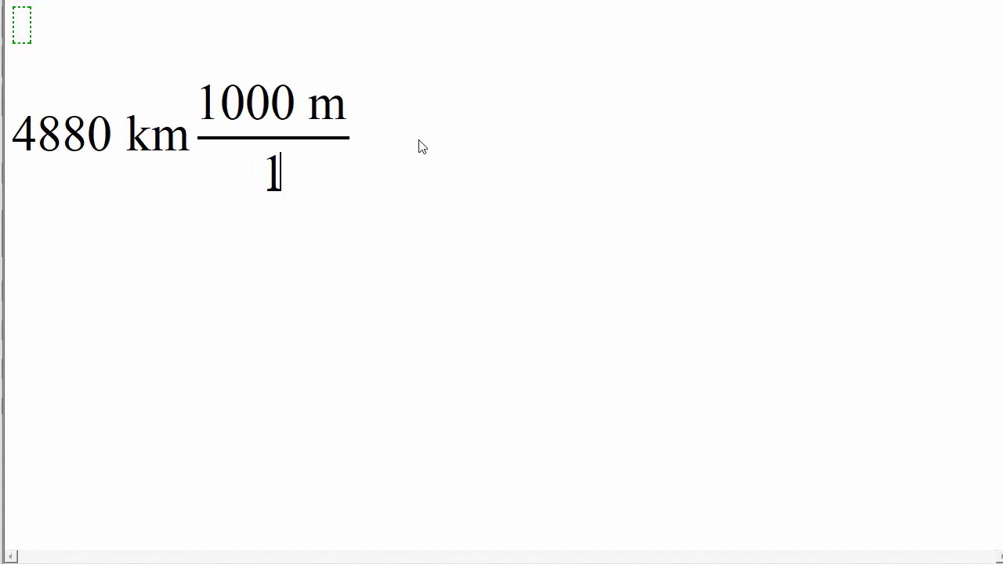
pyautogui.write(' km')
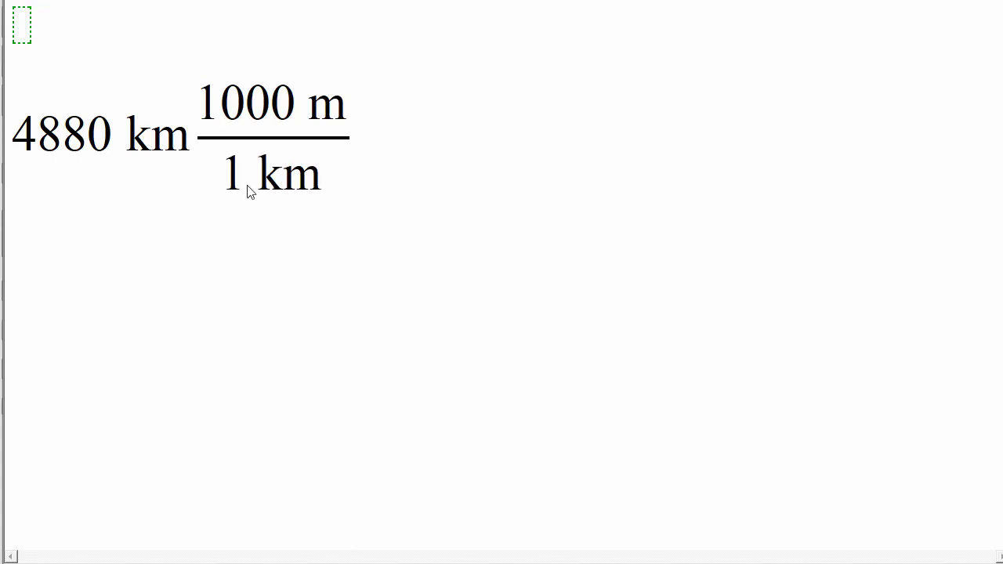
# - Strike through the km in the denominator and the km after 4880
pyautogui.moveTo(261, 183); pyautogui.dragTo(316, 185)
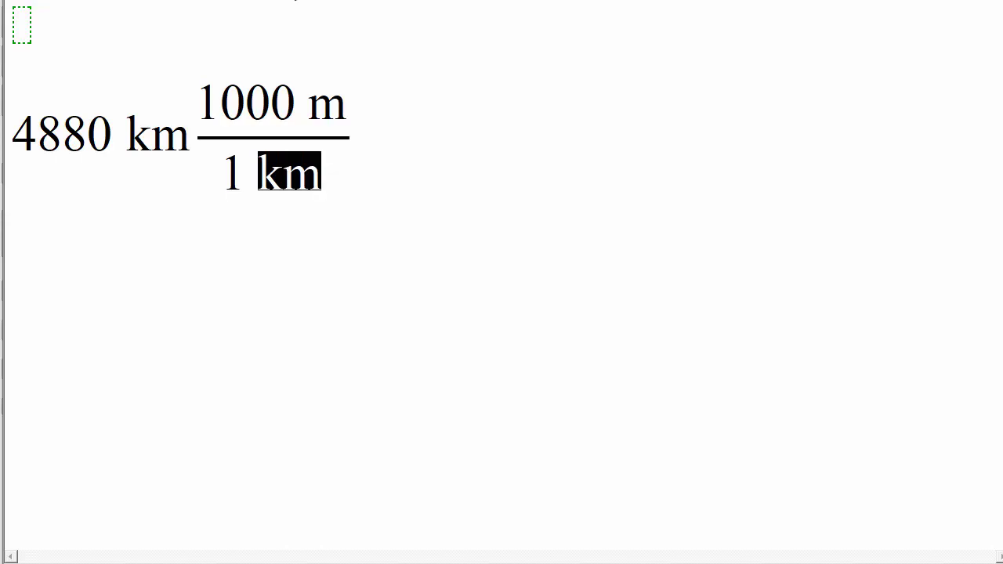
pyautogui.click(296, 0)
pyautogui.click(136, 146)
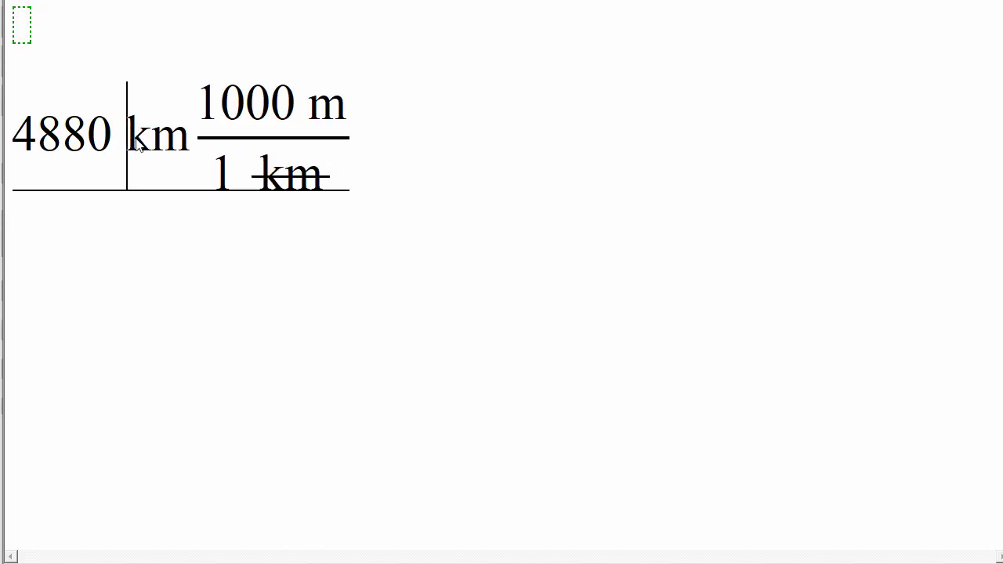
pyautogui.moveTo(136, 147); pyautogui.dragTo(186, 147)
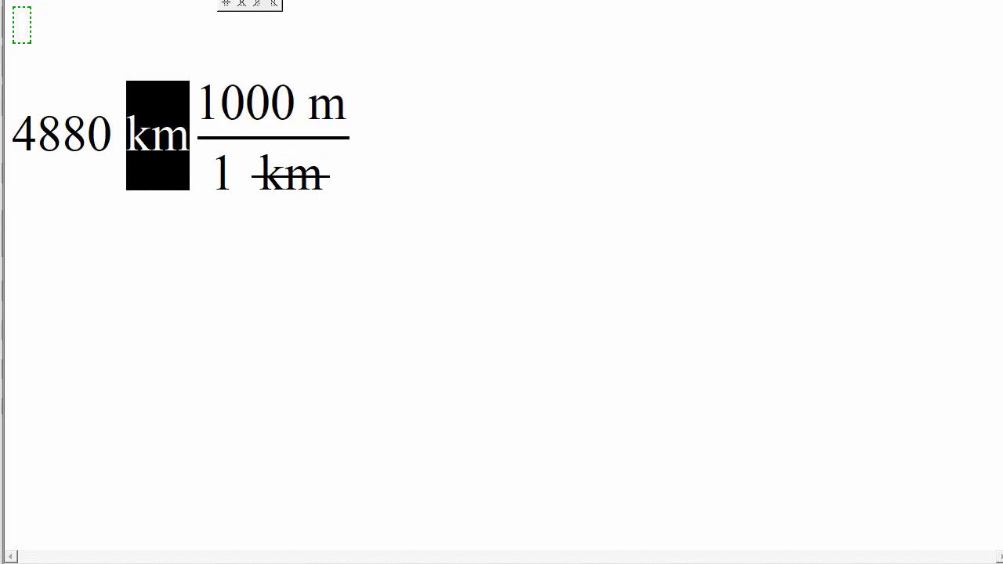
pyautogui.click(227, 3)
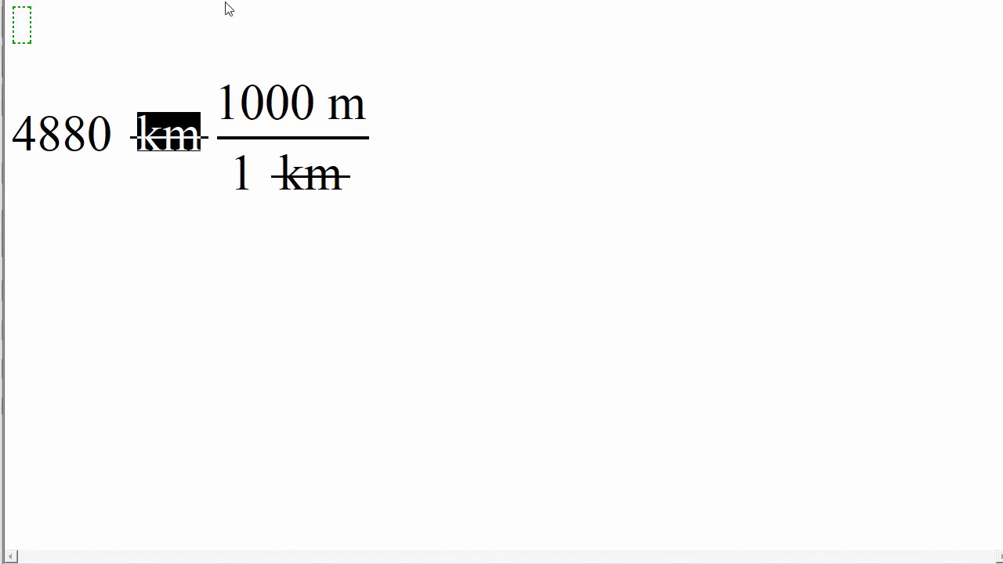
# - Append = 4880000 m and box the 4880000 m result
pyautogui.click(398, 150)
pyautogui.write('= ')
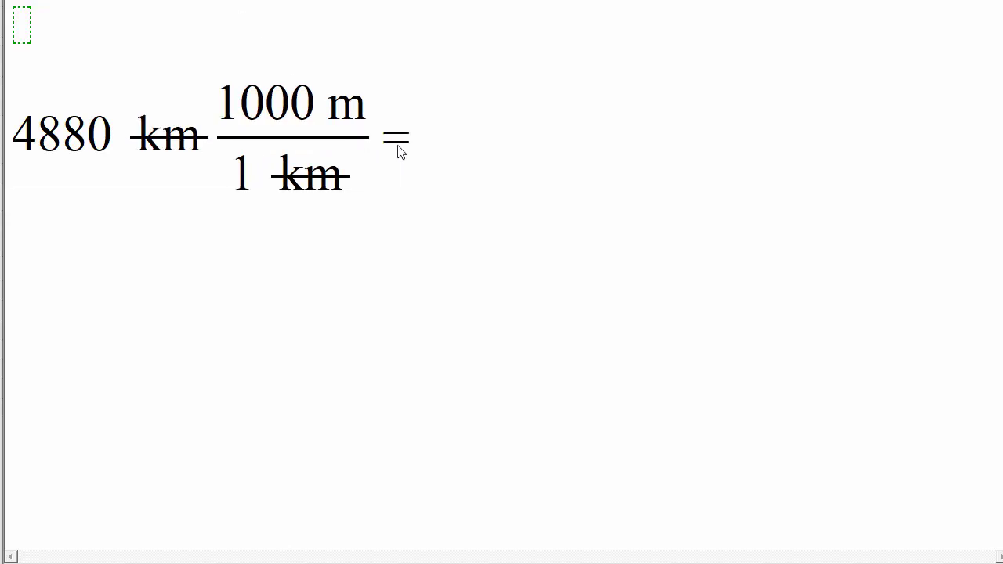
pyautogui.write('48')
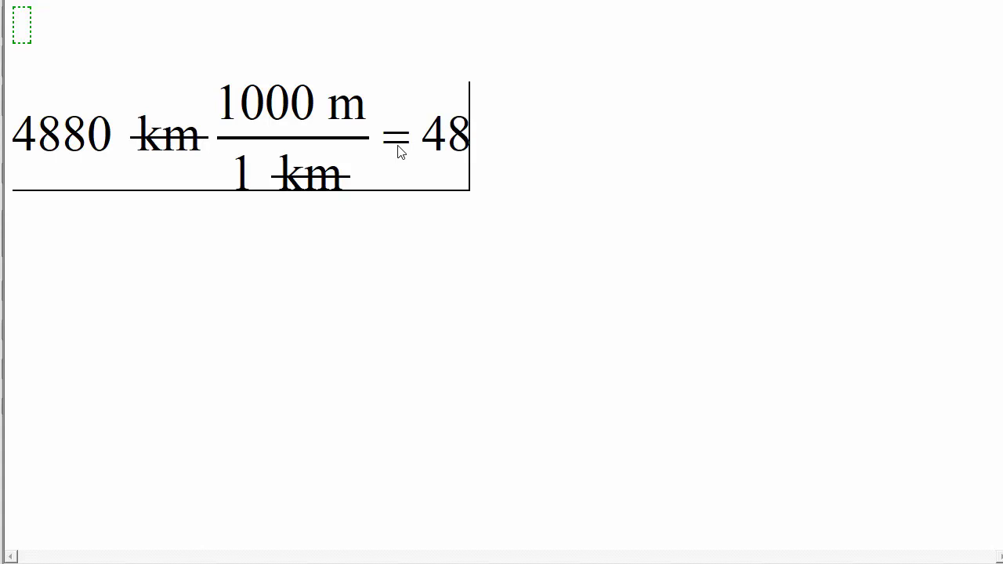
pyautogui.write('80000')
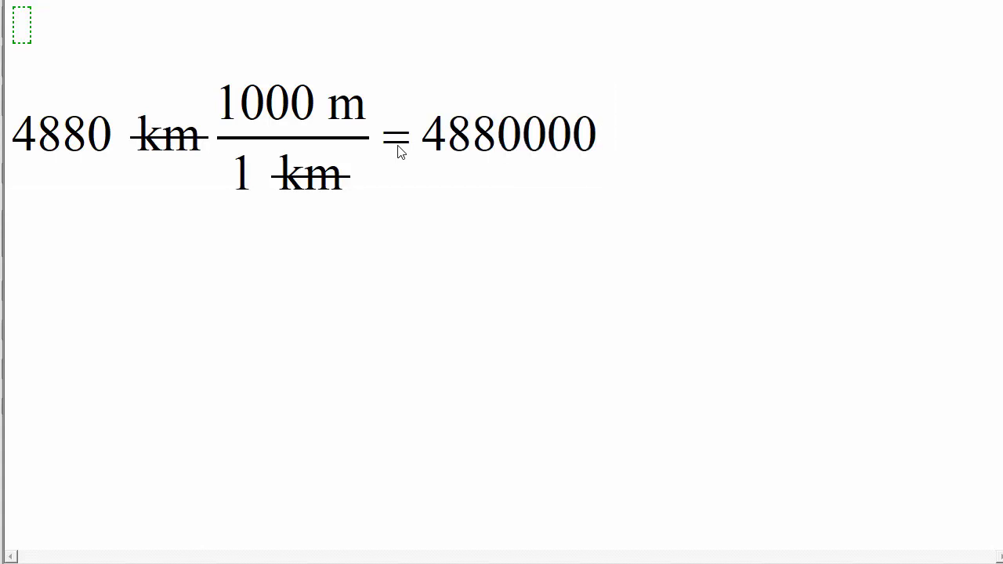
pyautogui.write(' m')
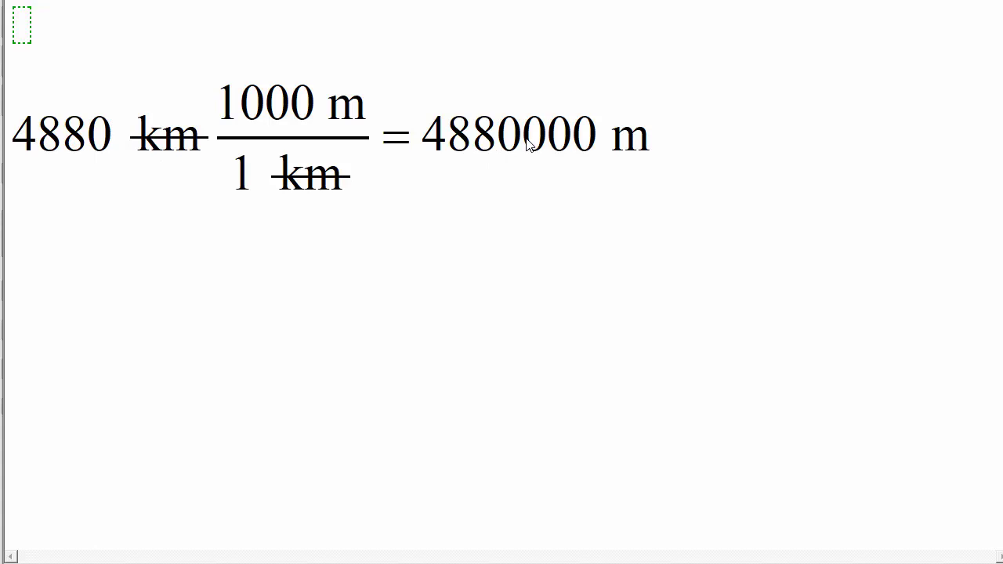
pyautogui.moveTo(427, 141); pyautogui.dragTo(677, 154)
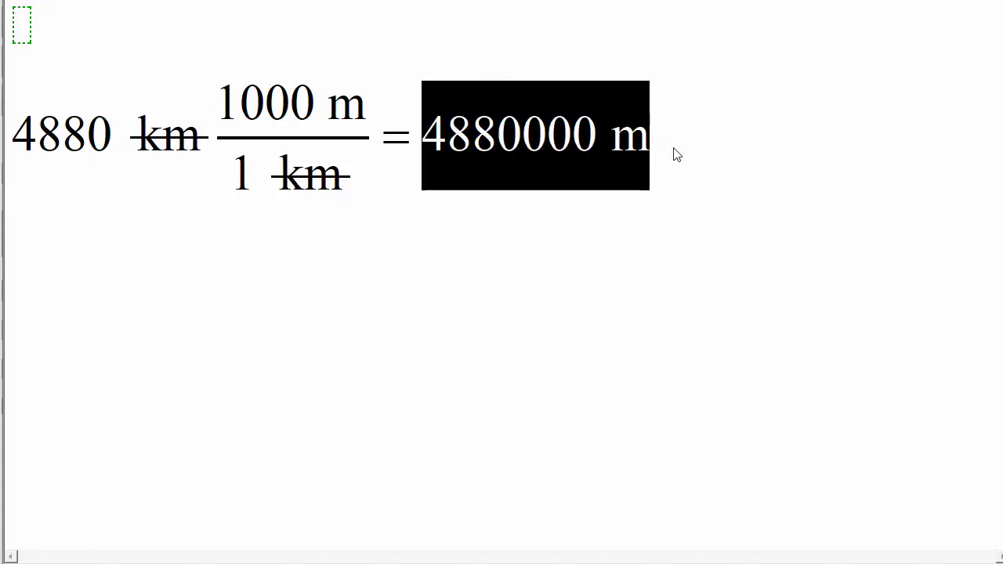
pyautogui.click(705, 156)
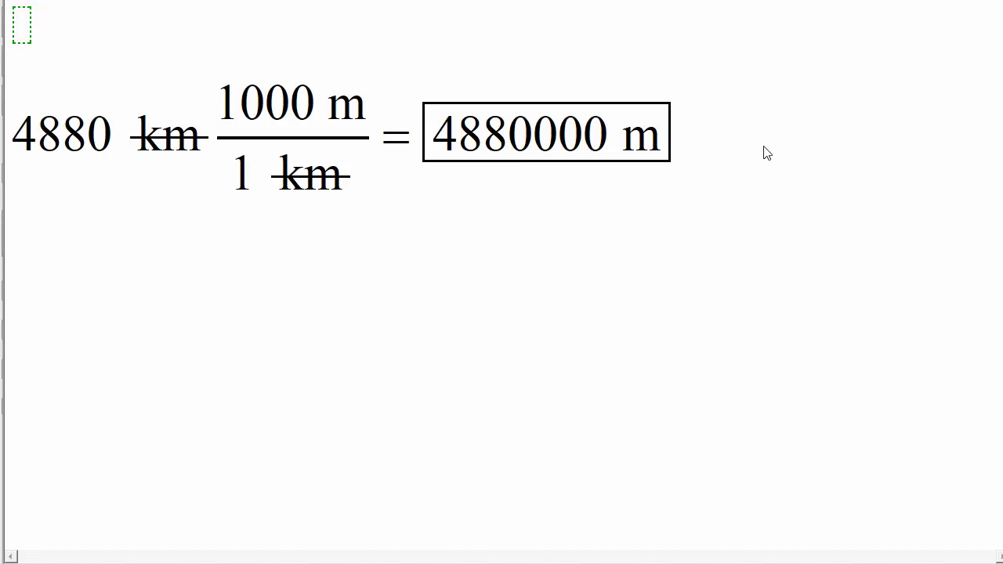
# - On a new line, write r = d/2
pyautogui.press('Return')
pyautogui.press('Return')
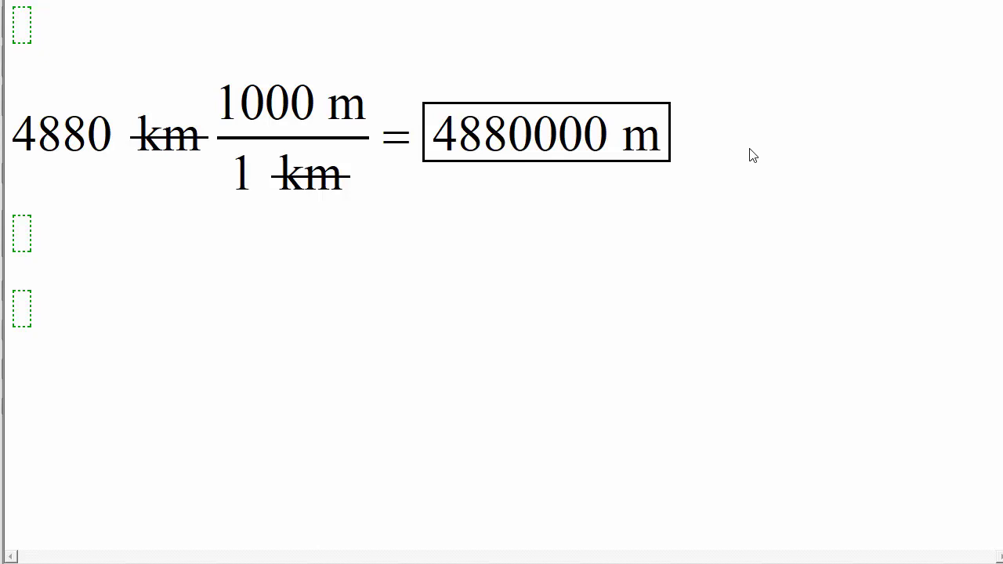
pyautogui.write('r=')
pyautogui.write('/d')
pyautogui.press('Tab')
pyautogui.write('2')
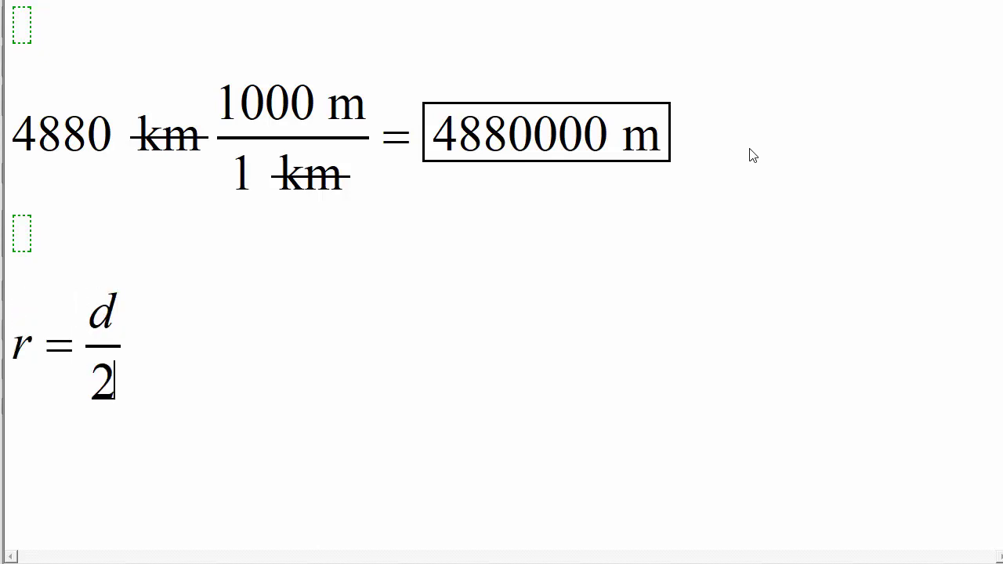
pyautogui.press('space')
# - Continue with = 4880000 m/2 = 2440000 m and box the 2440000 m result
pyautogui.write('= d')
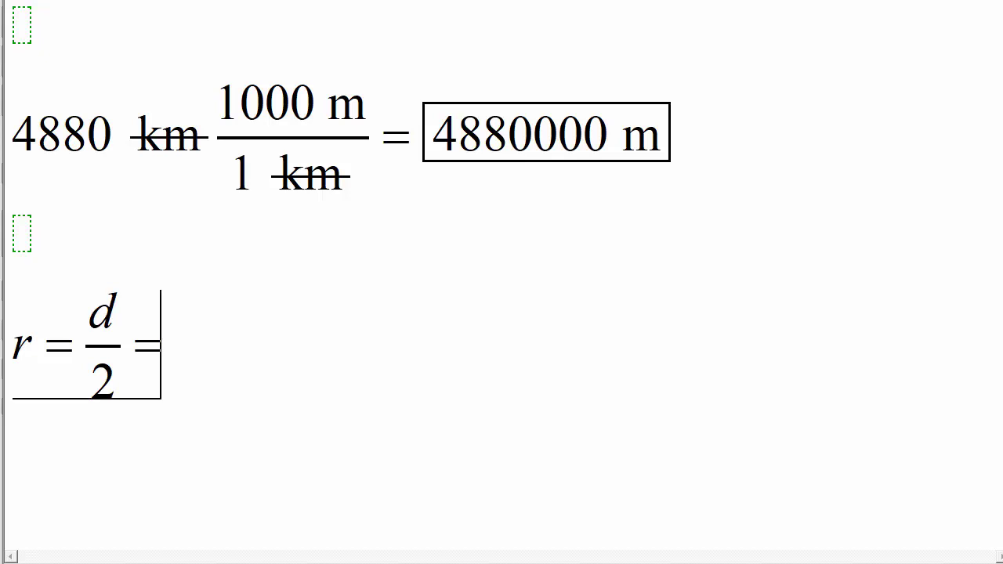
pyautogui.write('/2 = 48')
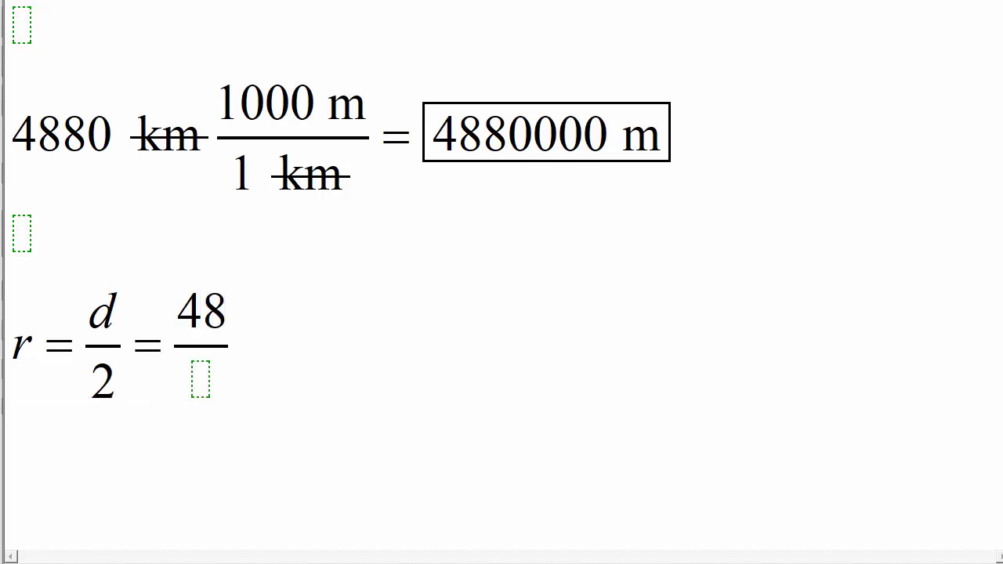
pyautogui.write('800')
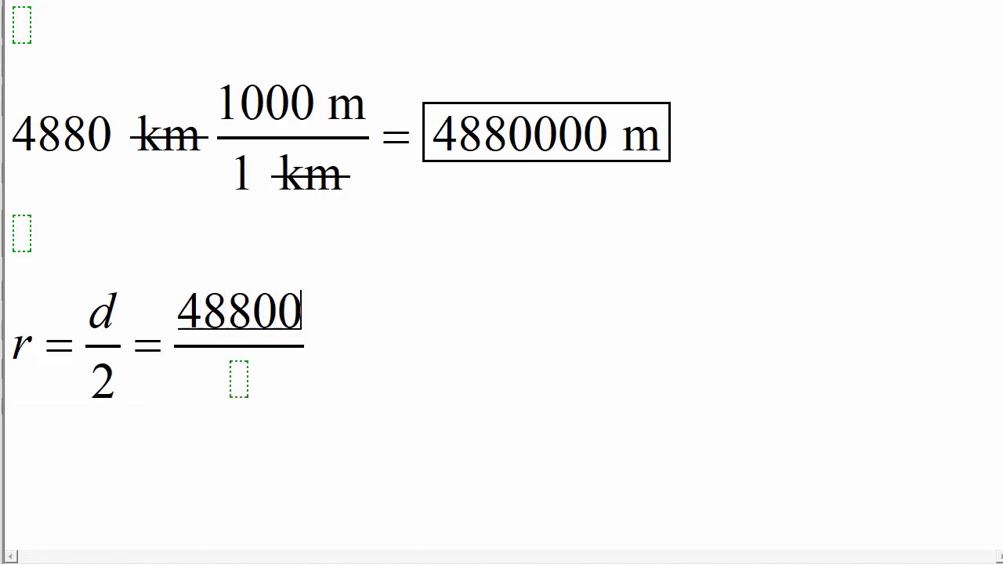
pyautogui.write('00 ')
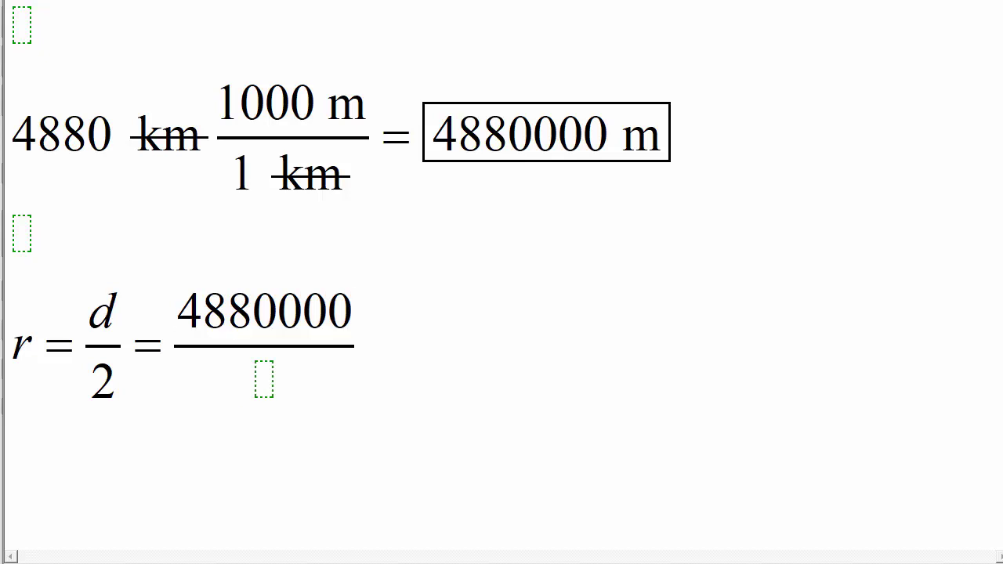
pyautogui.write('m')
pyautogui.press('Tab')
pyautogui.write('2')
pyautogui.press('space')
pyautogui.press('space')
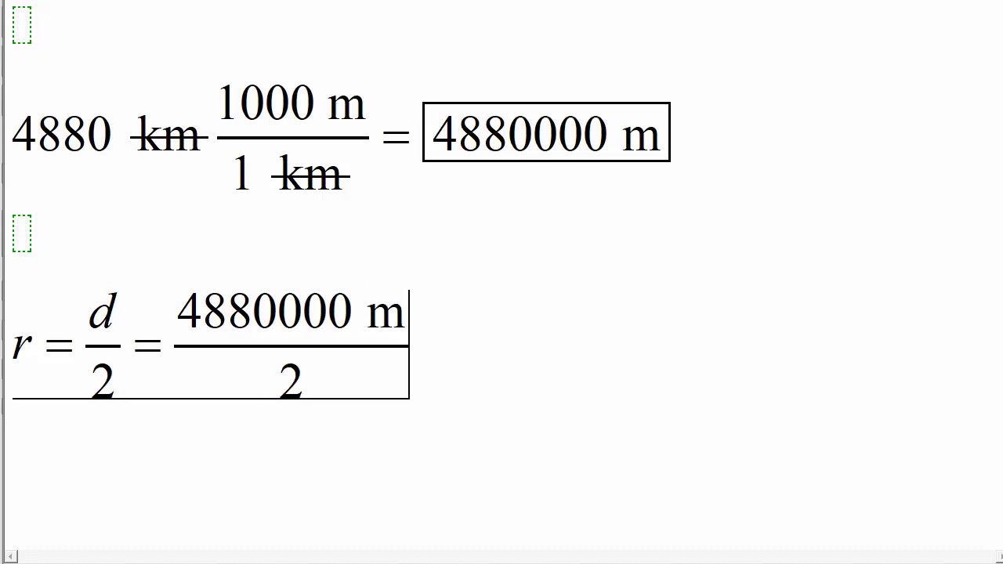
pyautogui.write('=')
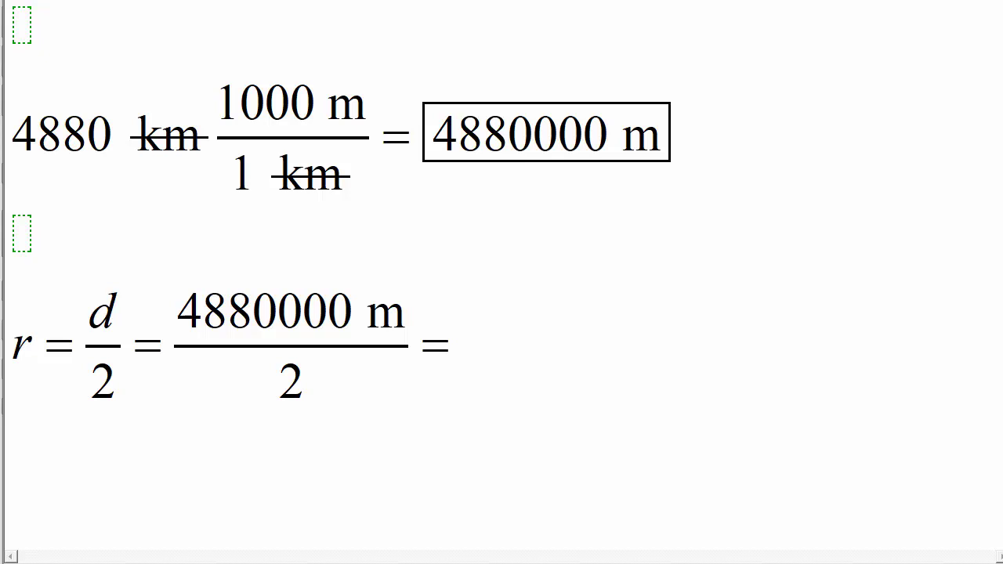
pyautogui.write('2440')
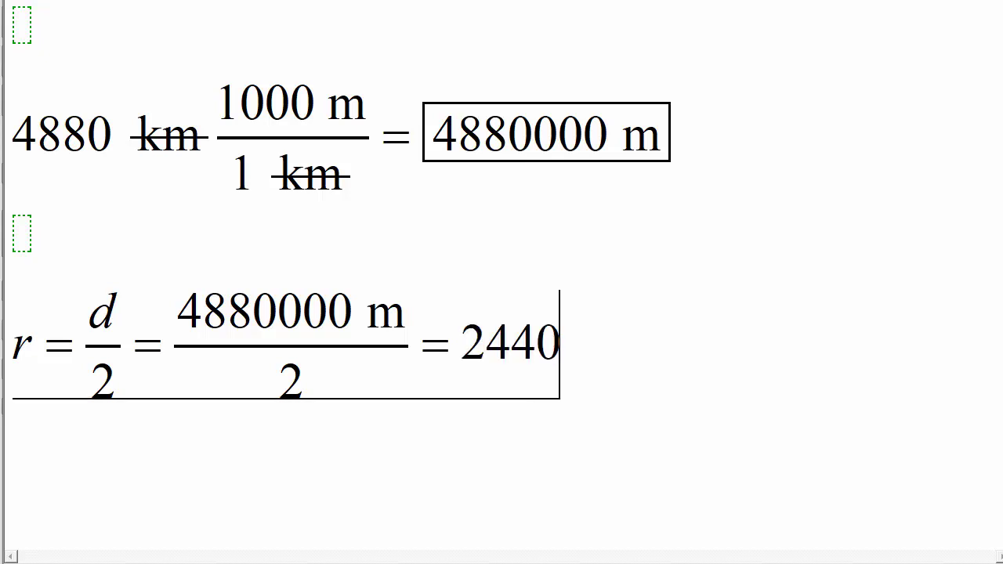
pyautogui.write('000')
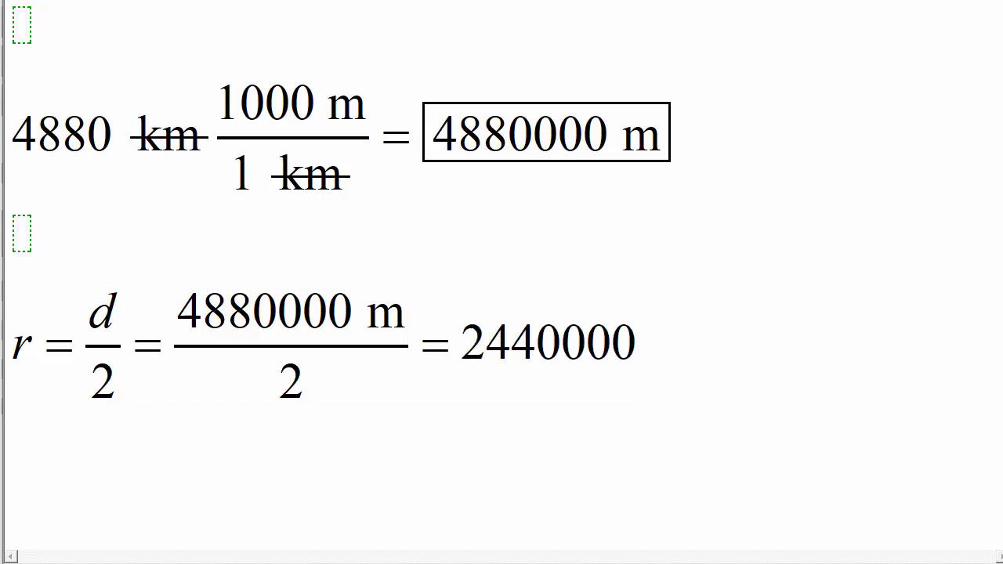
pyautogui.write(' m')
pyautogui.moveTo(462, 347); pyautogui.dragTo(756, 352)
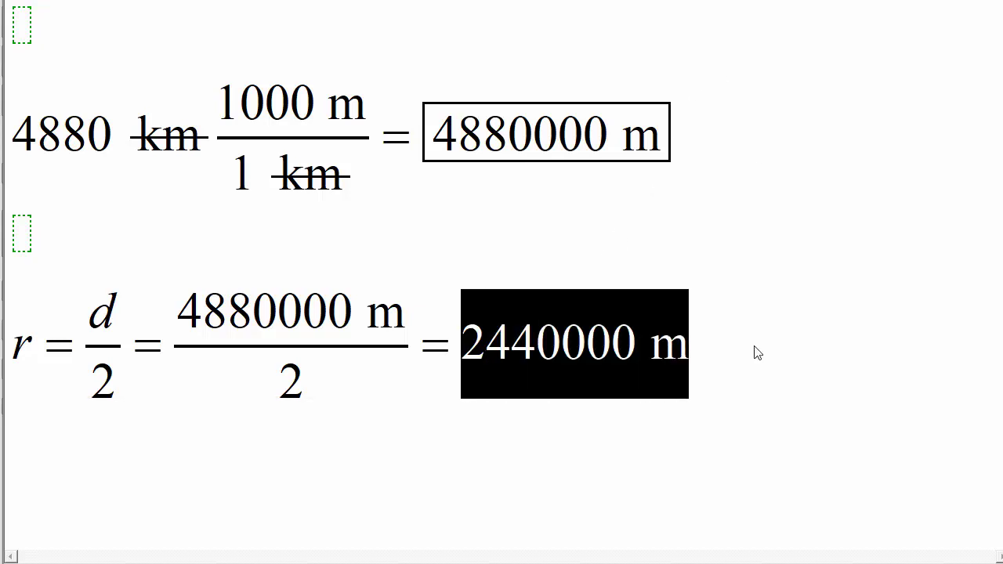
pyautogui.hotkey('ctrl', 'b')
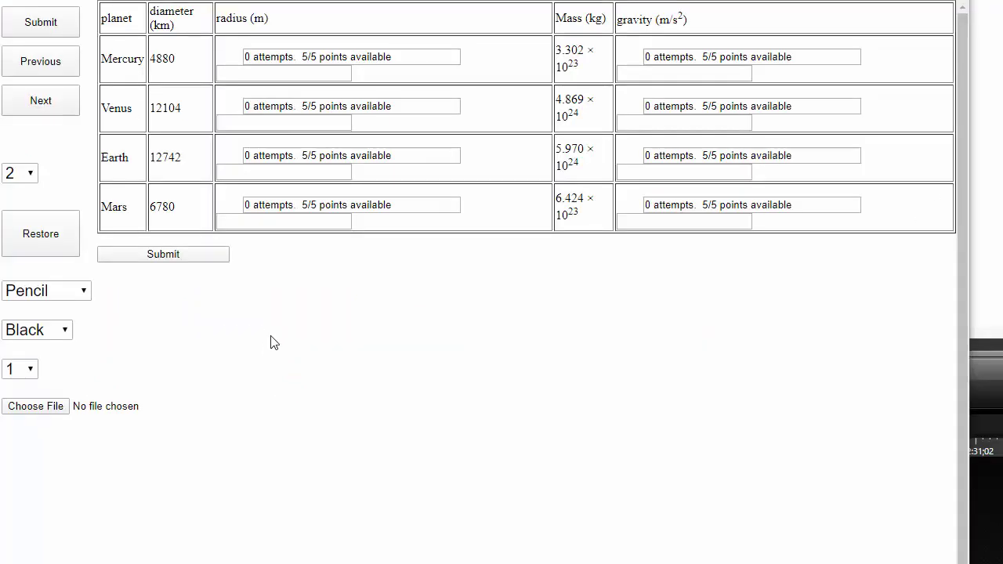
# - Submit 240000 as Mercury's radius, then check the radius working in MathType
pyautogui.click(285, 73)
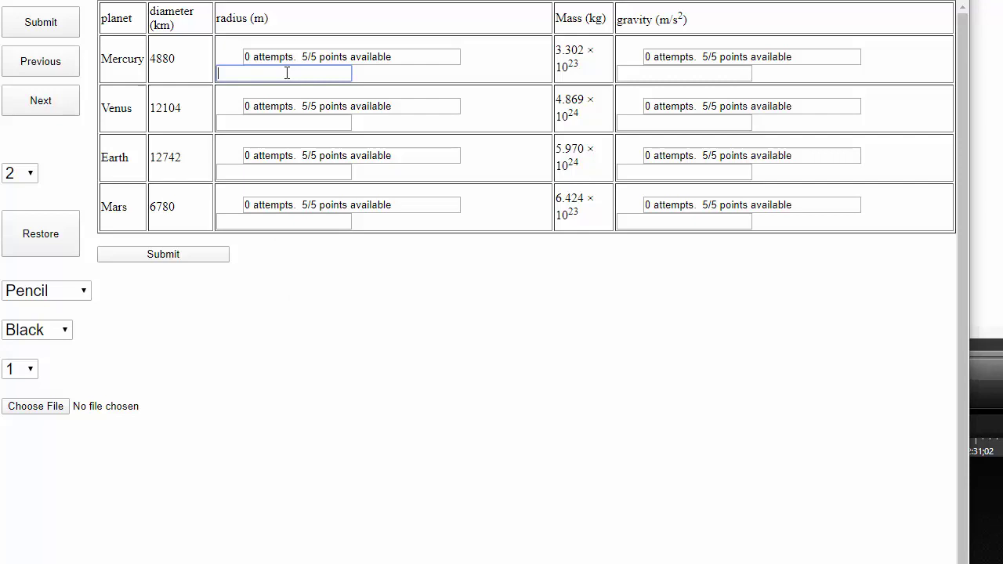
pyautogui.write('240000')
pyautogui.click(161, 258)
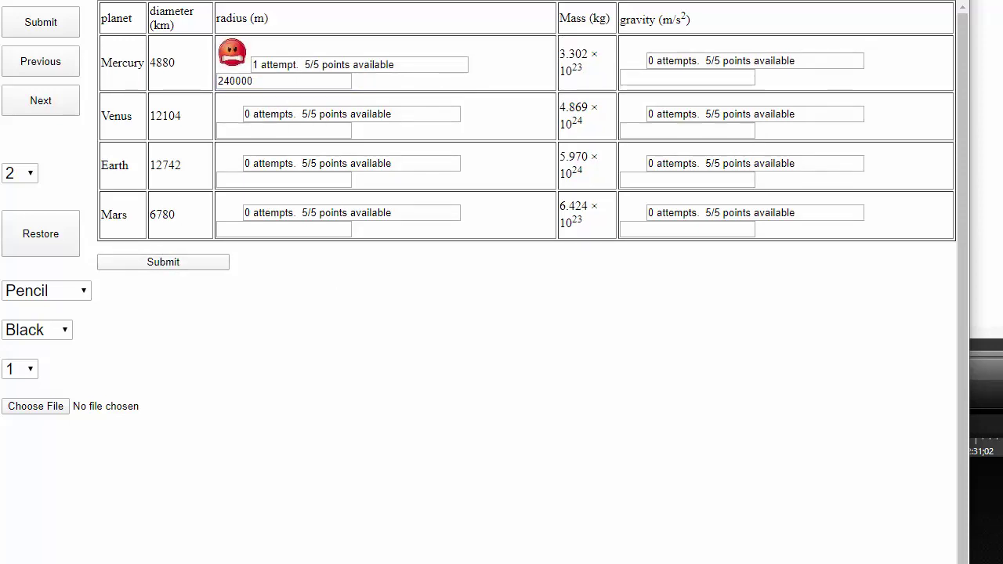
pyautogui.moveTo(514, 563)
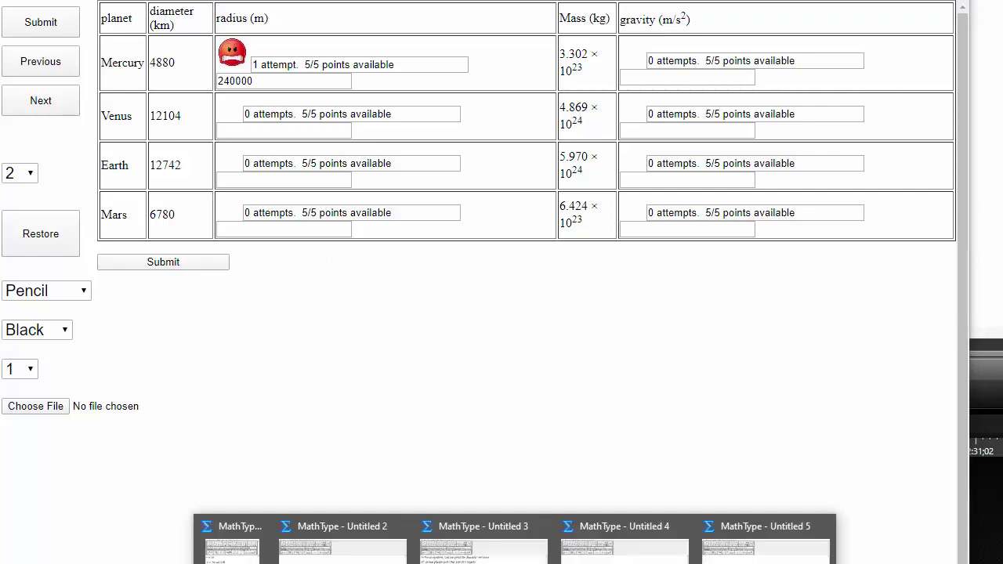
pyautogui.click(765, 548)
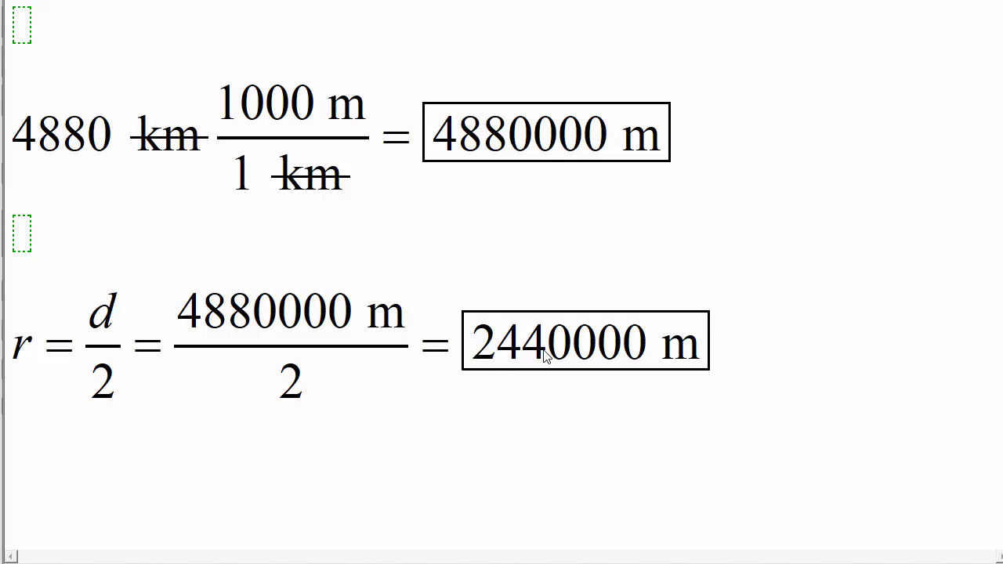
pyautogui.hotkey('alt', 'Tab')
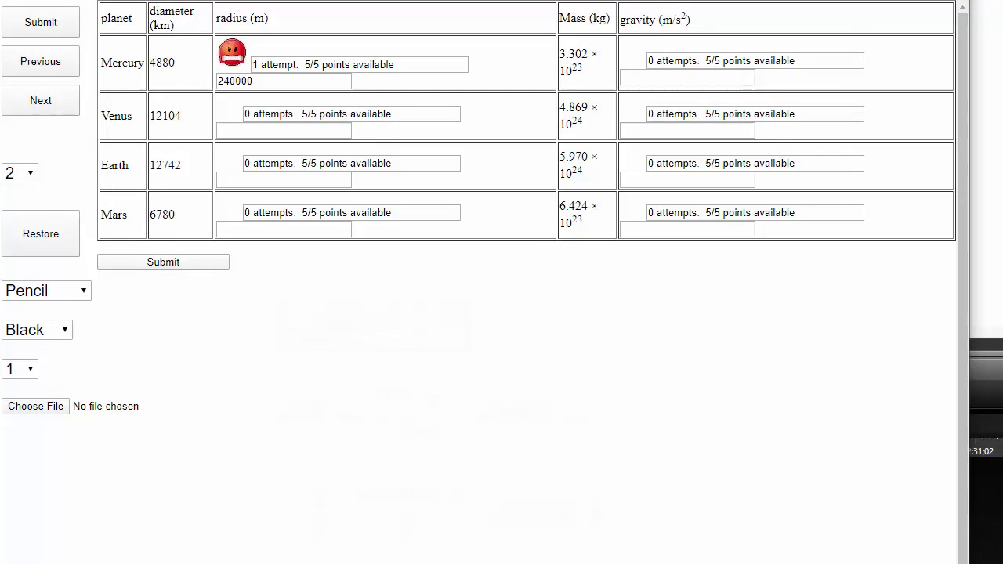
# - Insert the missing 4 so the radius reads 2440000 and resubmit
pyautogui.click(229, 81)
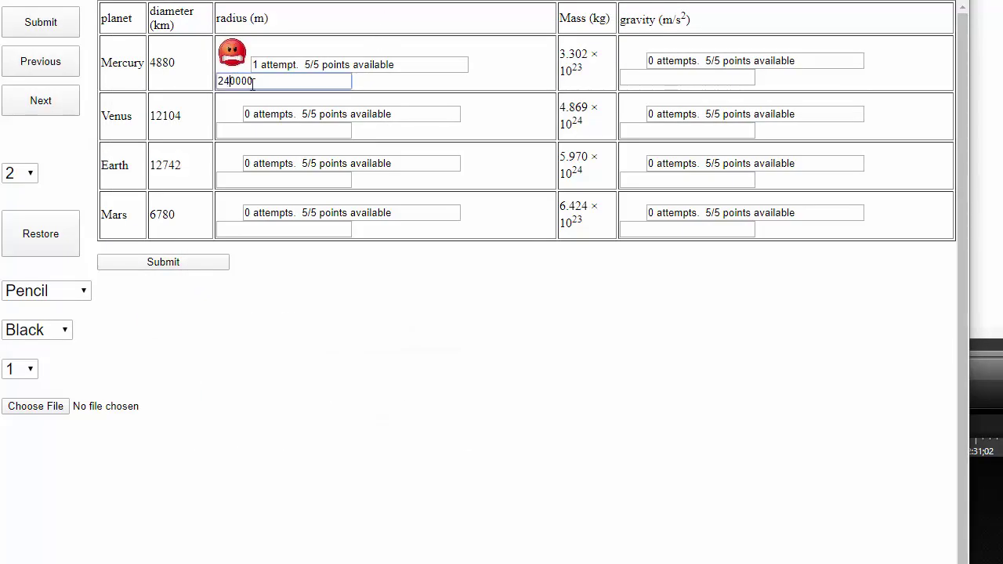
pyautogui.write('4')
pyautogui.click(196, 262)
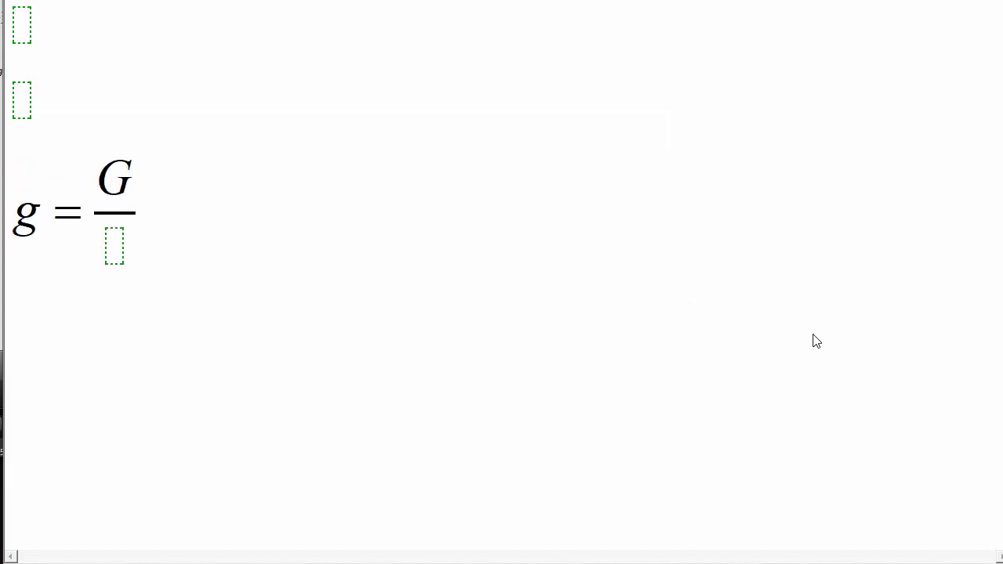
# - Write g = GM/r² followed by an equals sign
pyautogui.write('M')
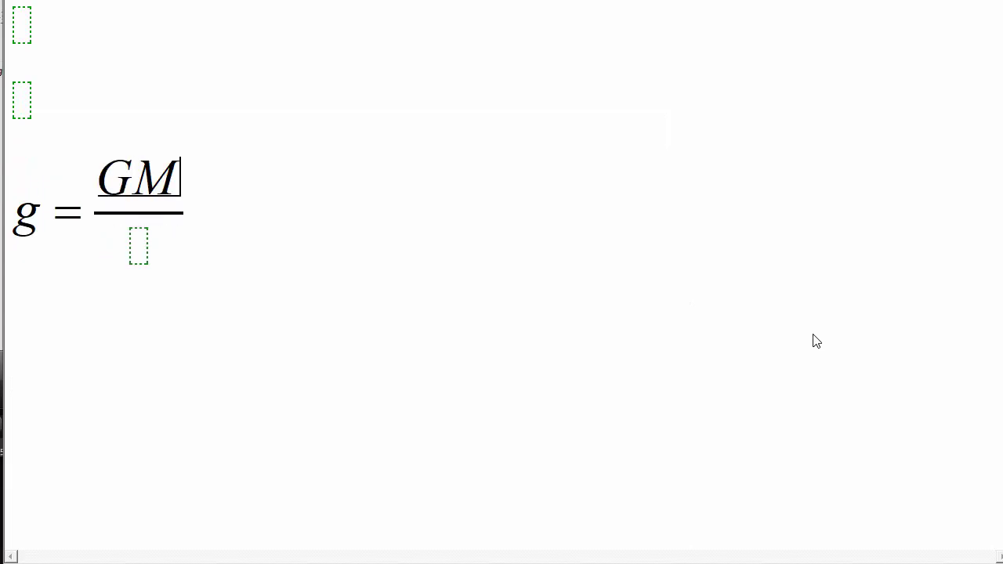
pyautogui.press('Tab')
pyautogui.write('r')
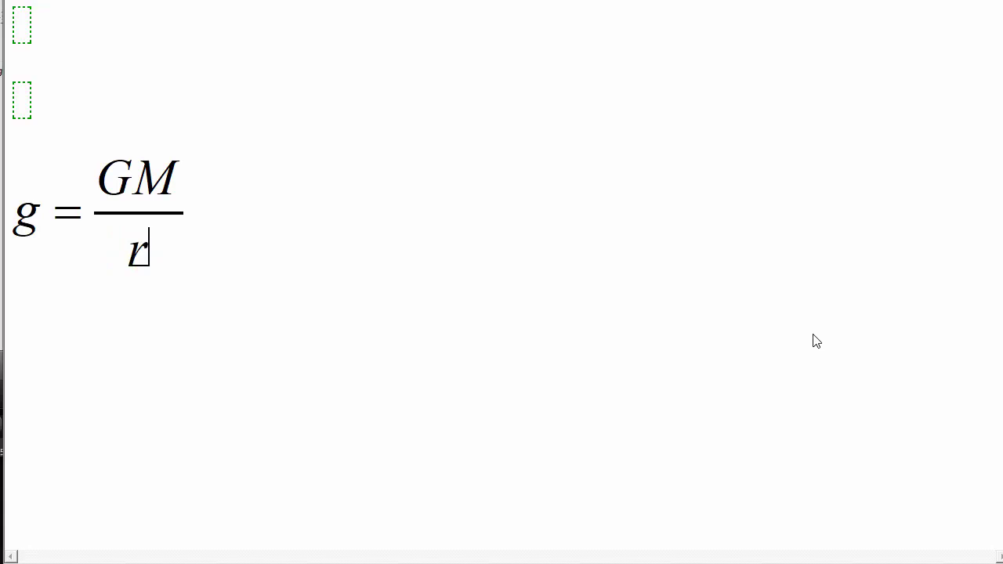
pyautogui.hotkey('ctrl', 'h')
pyautogui.write('2')
pyautogui.press('Tab')
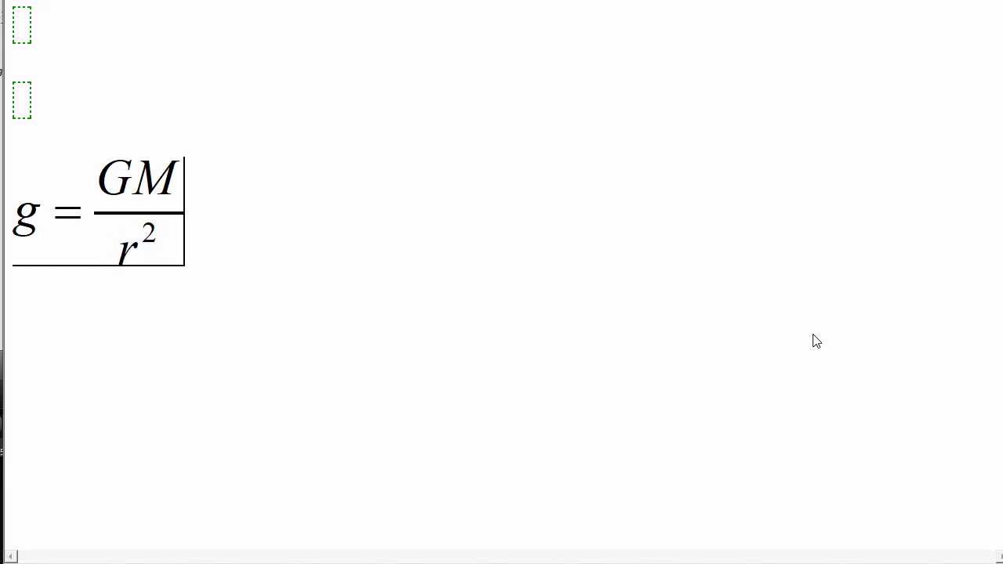
pyautogui.write('=')
# - Start a fraction whose numerator is 6.67×10⁻¹¹ times 3.302×10²³
pyautogui.hotkey('ctrl', 'f')
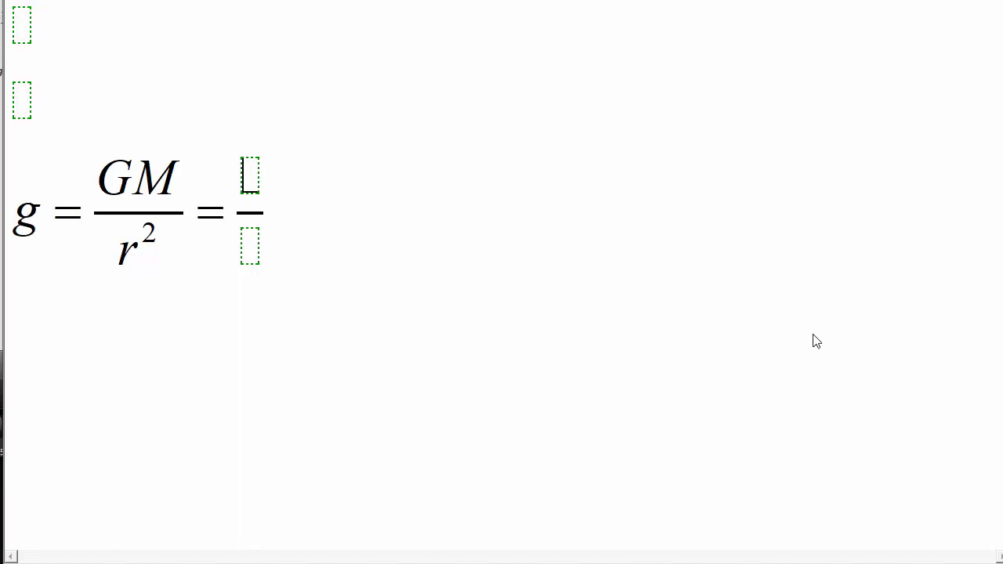
pyautogui.write('6.67')
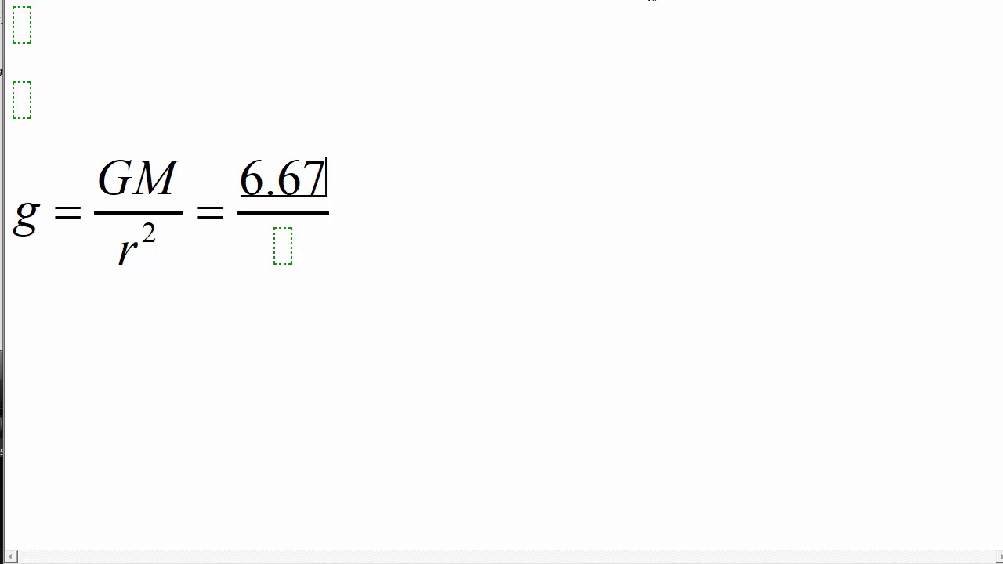
pyautogui.click(651, 1)
pyautogui.write('10')
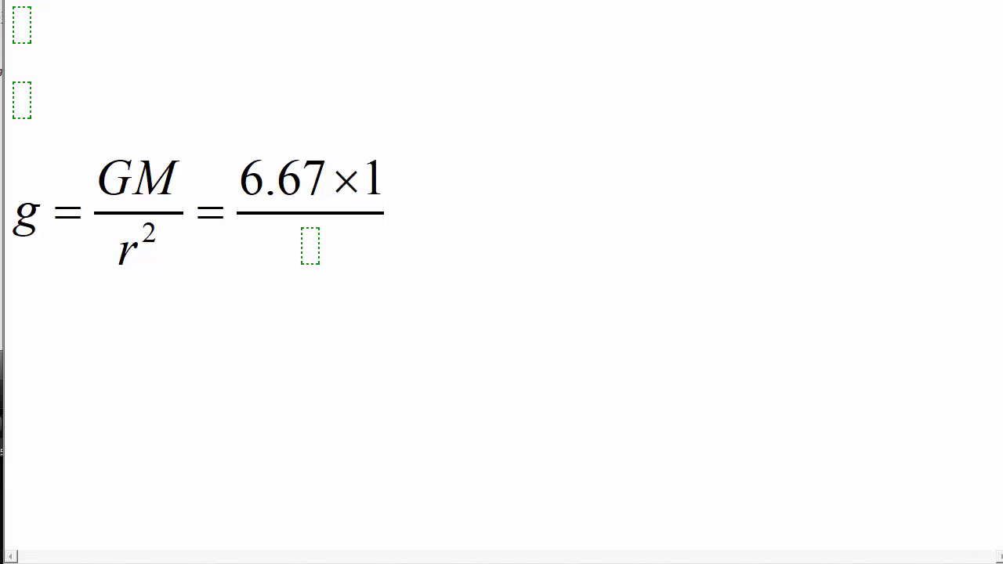
pyautogui.hotkey('ctrl', 'h')
pyautogui.write('-11')
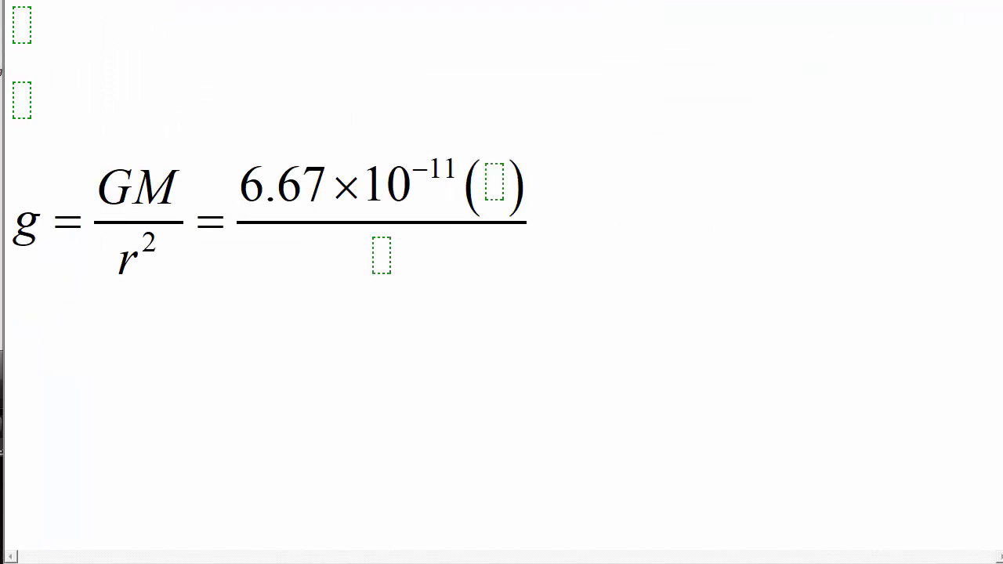
pyautogui.write('3.302')
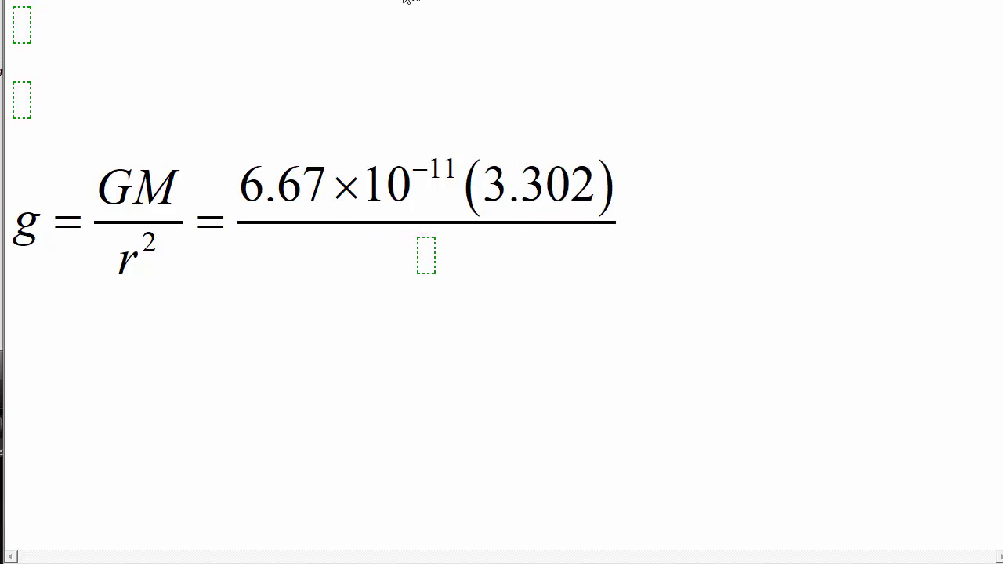
pyautogui.write('×10')
pyautogui.hotkey('ctrl', 'h')
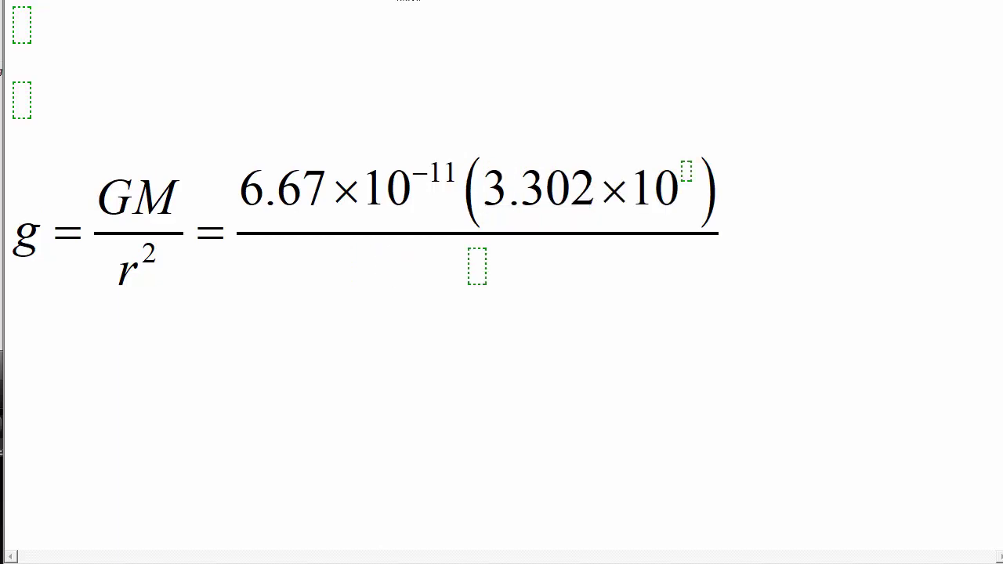
pyautogui.write('23')
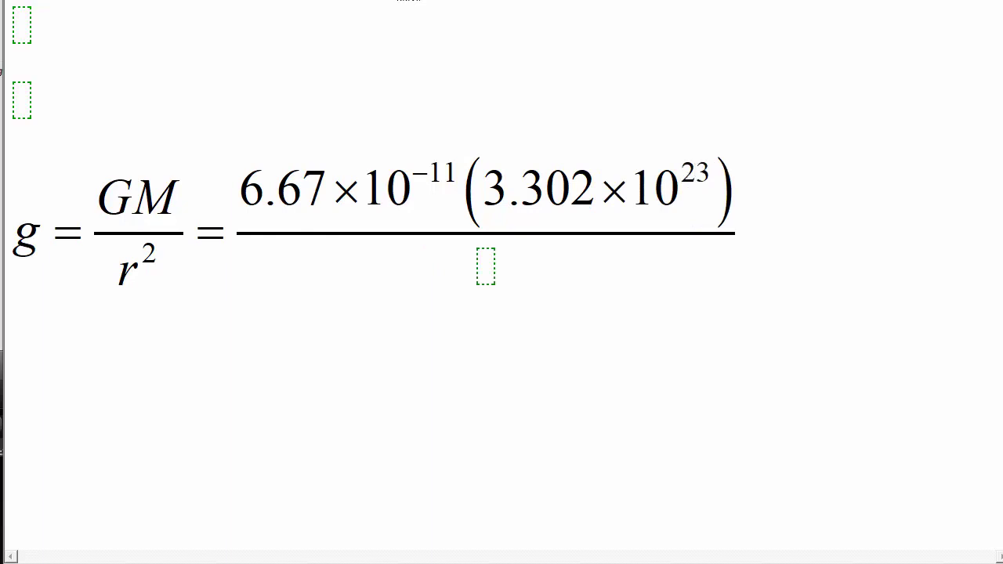
# - Put 2440000² in the fraction's denominator
pyautogui.click(484, 267)
pyautogui.write('2440000')
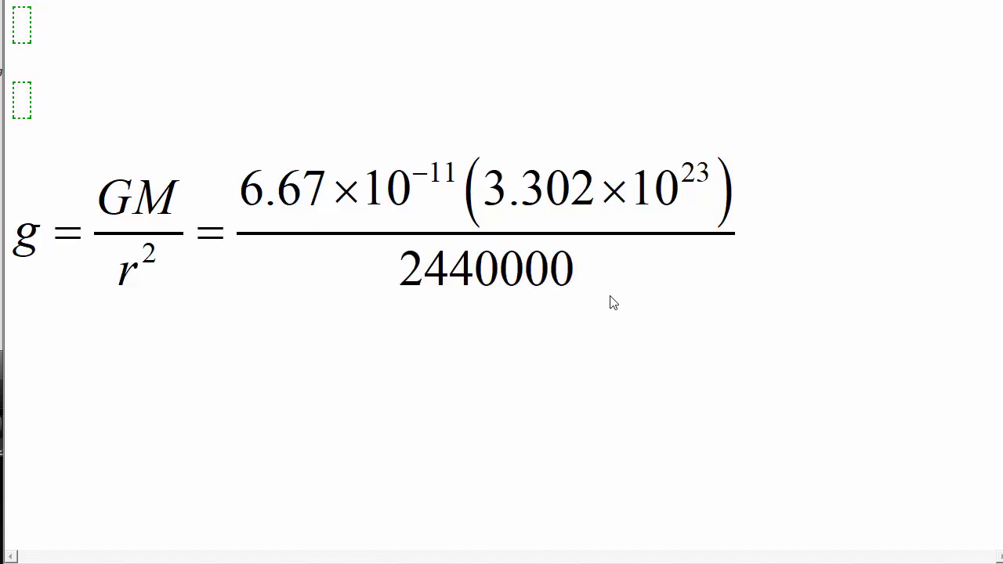
pyautogui.hotkey('ctrl', 'h')
pyautogui.write('2')
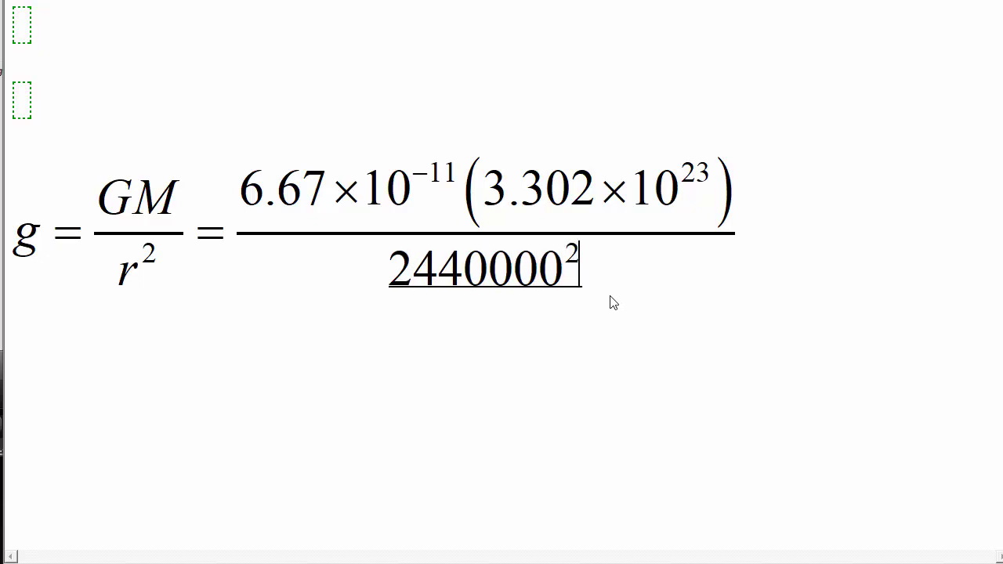
pyautogui.press('Right')
pyautogui.press('Right')
# - Add an equals sign after Mercury's gravity expression
pyautogui.write('=')
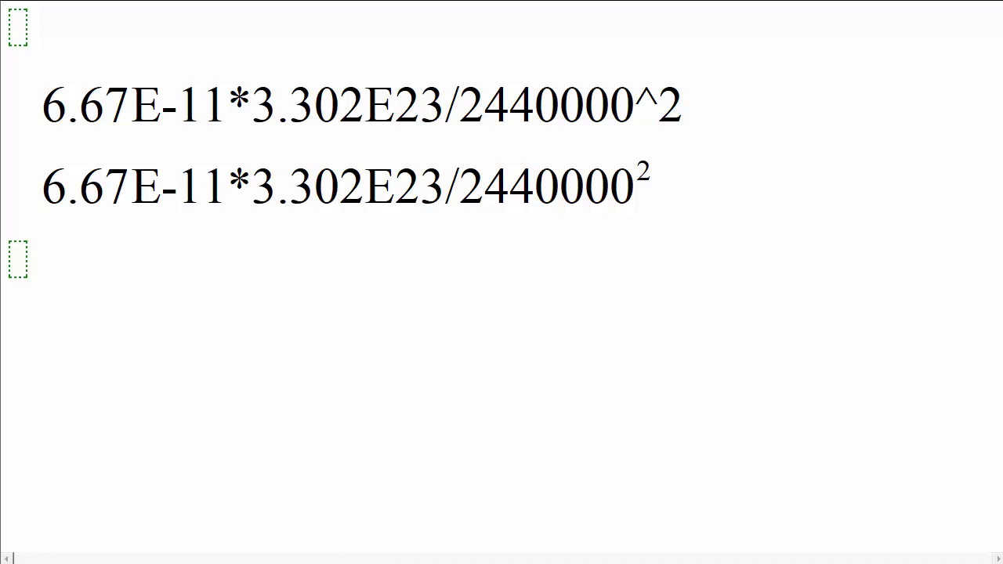
# - Evaluate the expression to 3.69933149690943 and write 3.7 on the line below
pyautogui.click(14, 270)
pyautogui.write('3.69933149690943')
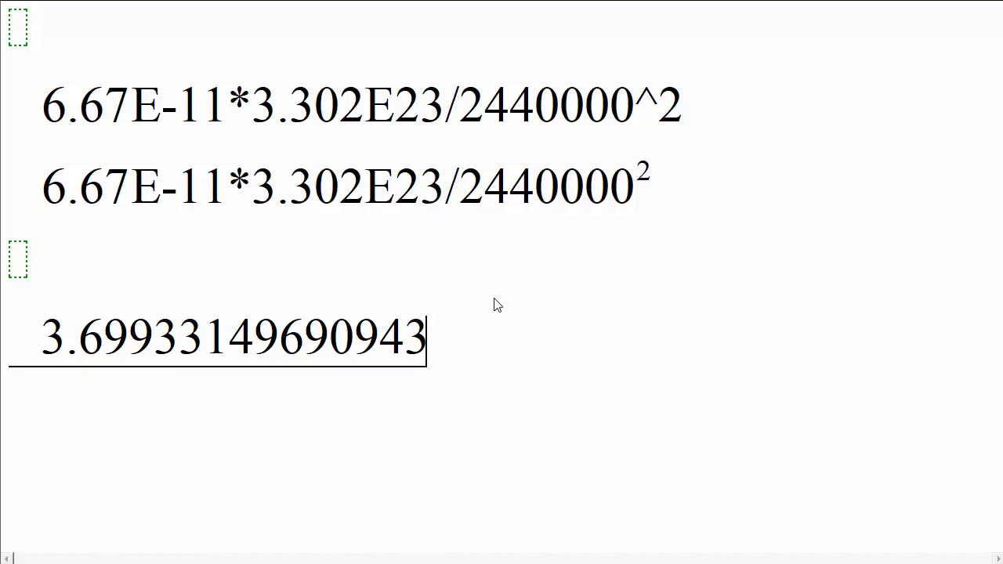
pyautogui.press('Return')
pyautogui.write('3')
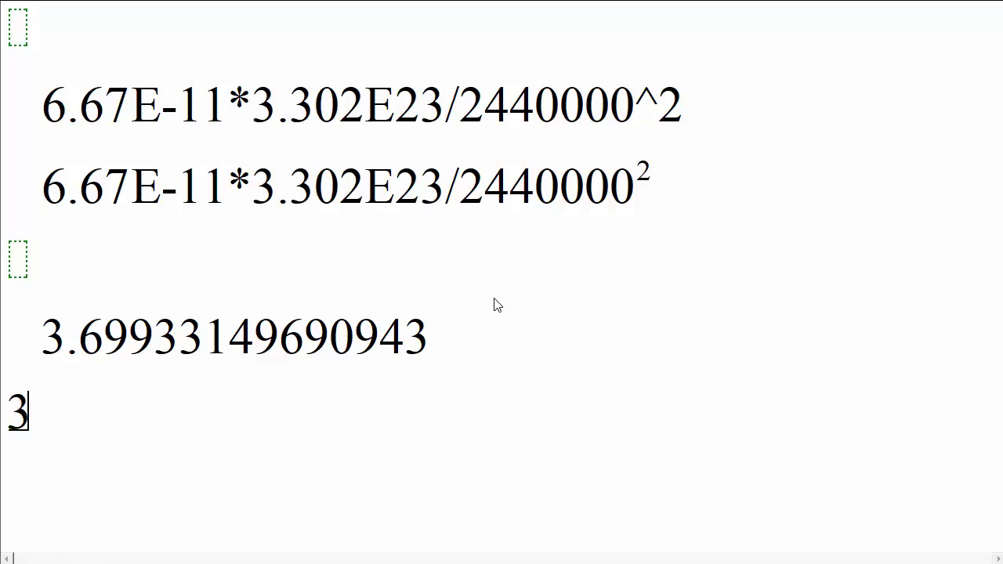
pyautogui.write('.7')
# - Enter 3.7 as Mercury's surface gravity on the assignment page and submit it
pyautogui.hotkey('alt', 'Tab')
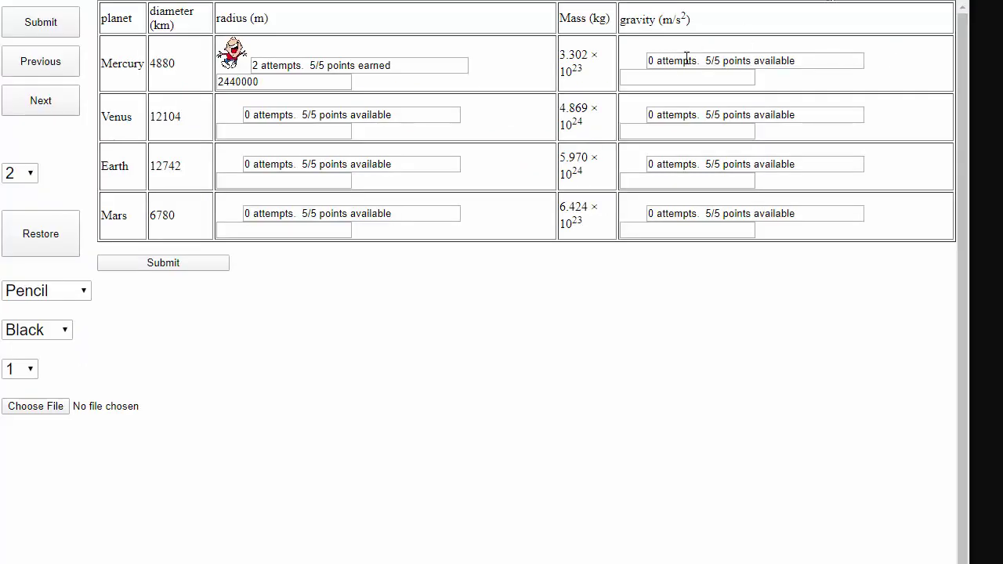
pyautogui.click(680, 78)
pyautogui.write('3.')
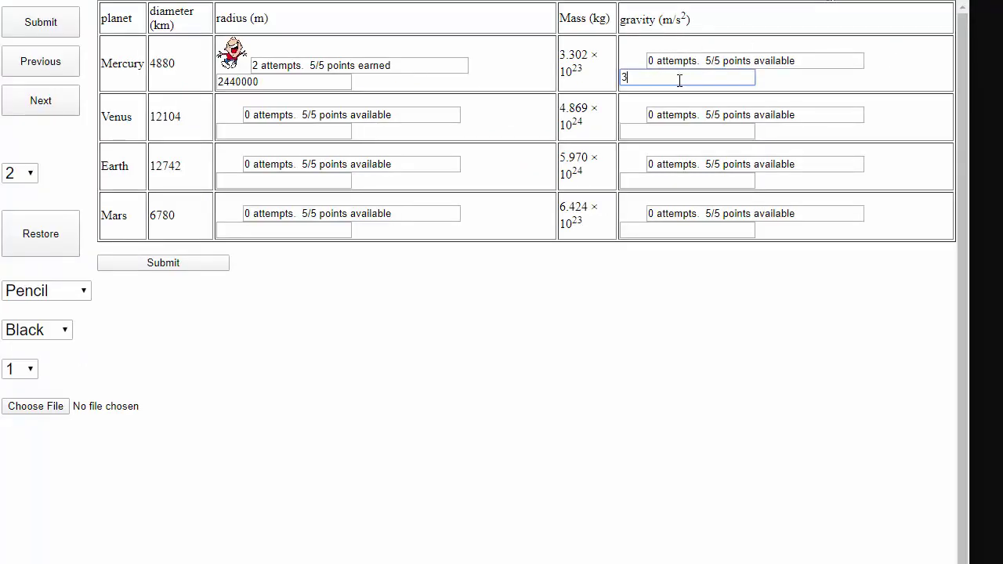
pyautogui.write('7')
pyautogui.click(216, 267)
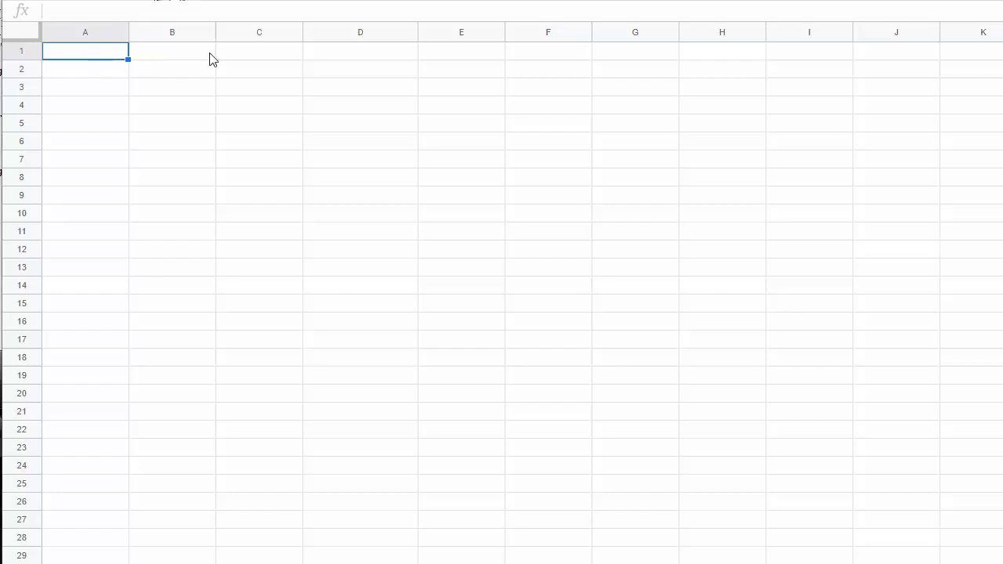
# - Enter the headers Planet, Mass (kg) and Diameter (km) in A1–C1
pyautogui.write('Planet')
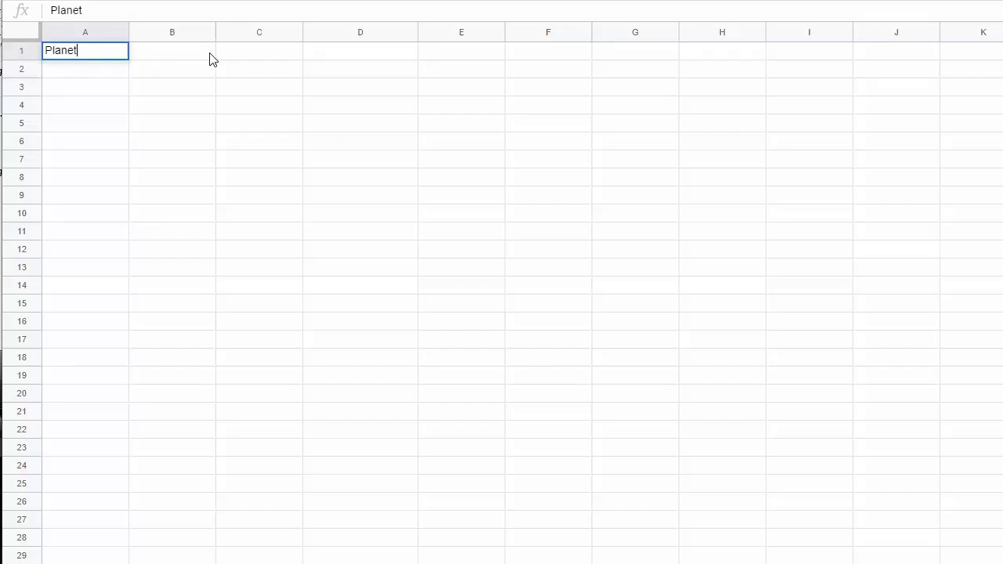
pyautogui.click(209, 55)
pyautogui.write('Ma')
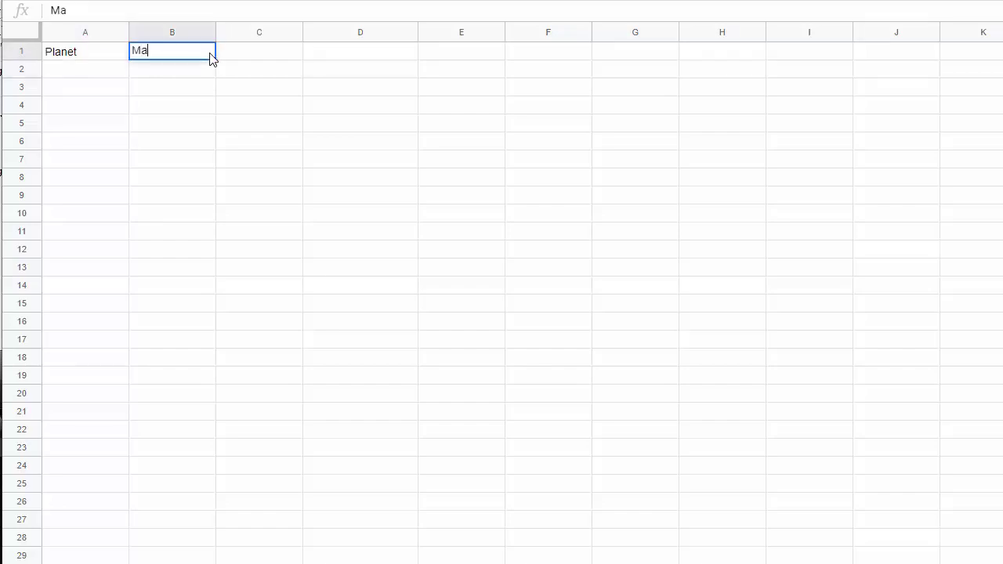
pyautogui.write('ss (kg)')
pyautogui.press('Tab')
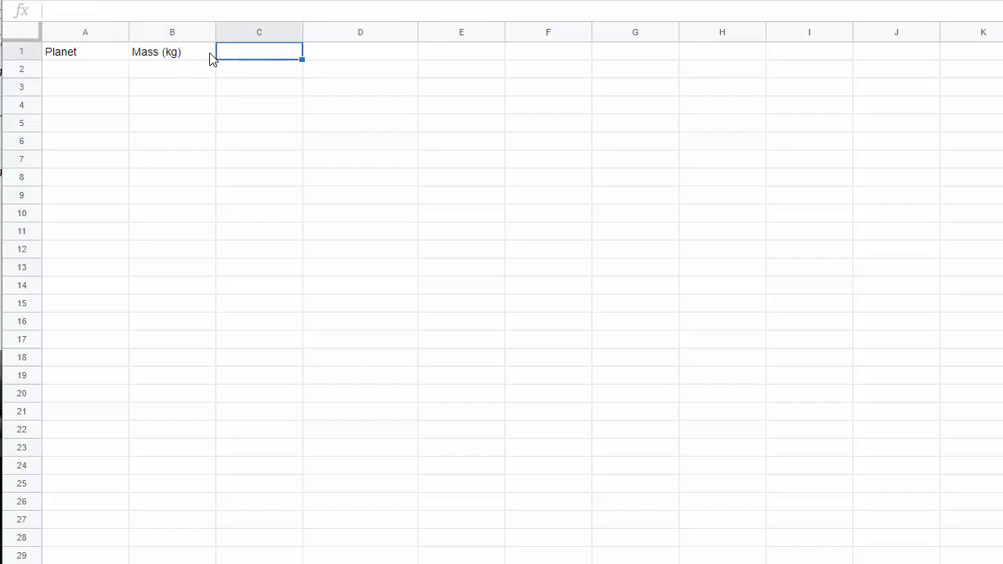
pyautogui.write('Diam')
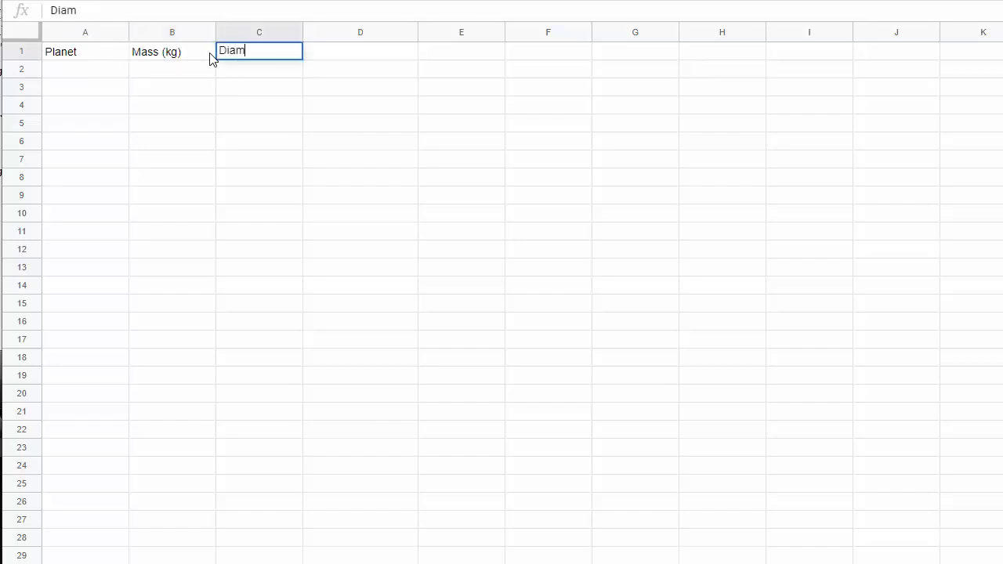
pyautogui.write('eter (km)')
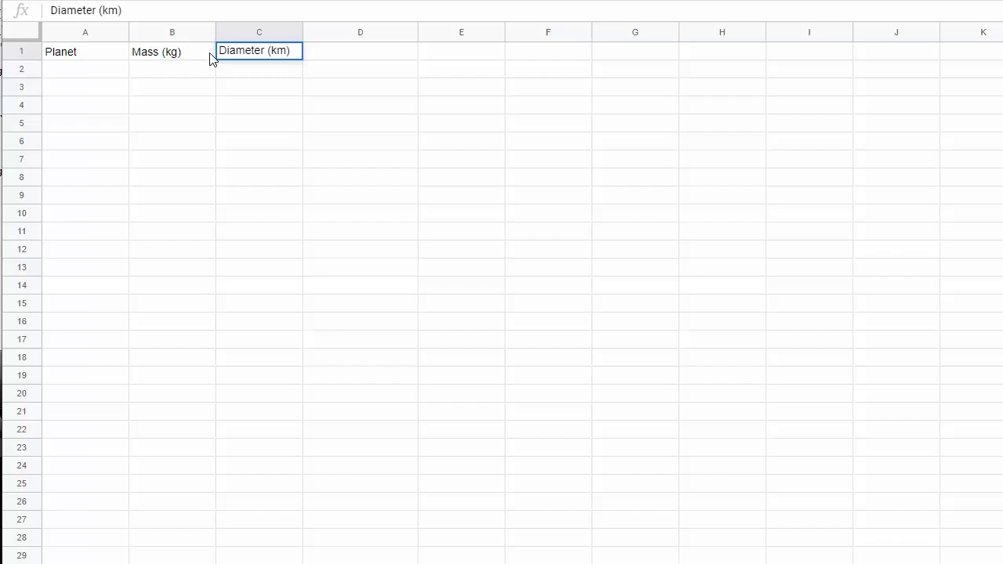
pyautogui.press('Tab')
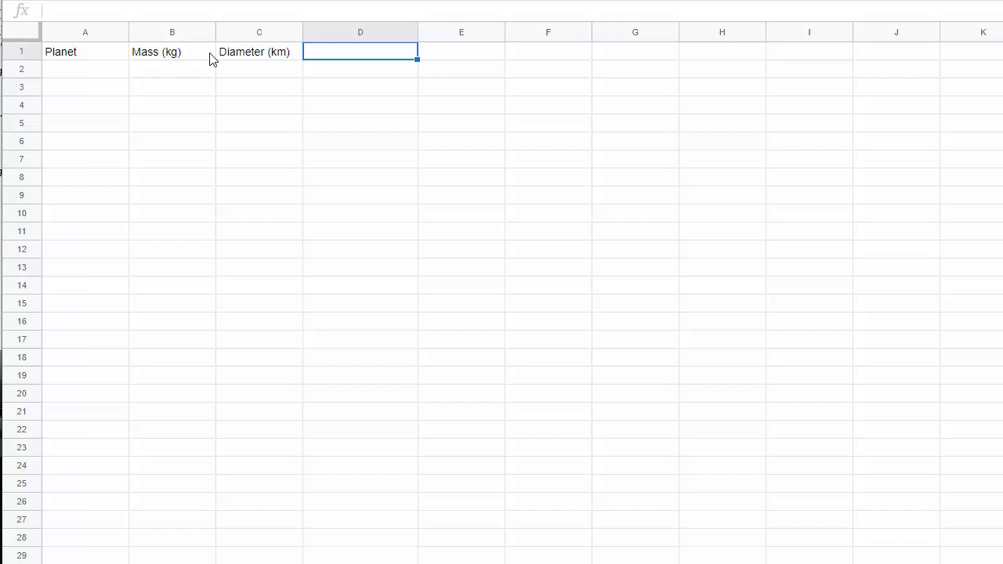
# - Add the headers Diameter (m), Radius (m) and Surface Gravity (m/s/s) in D1–F1
pyautogui.write('Diamet')
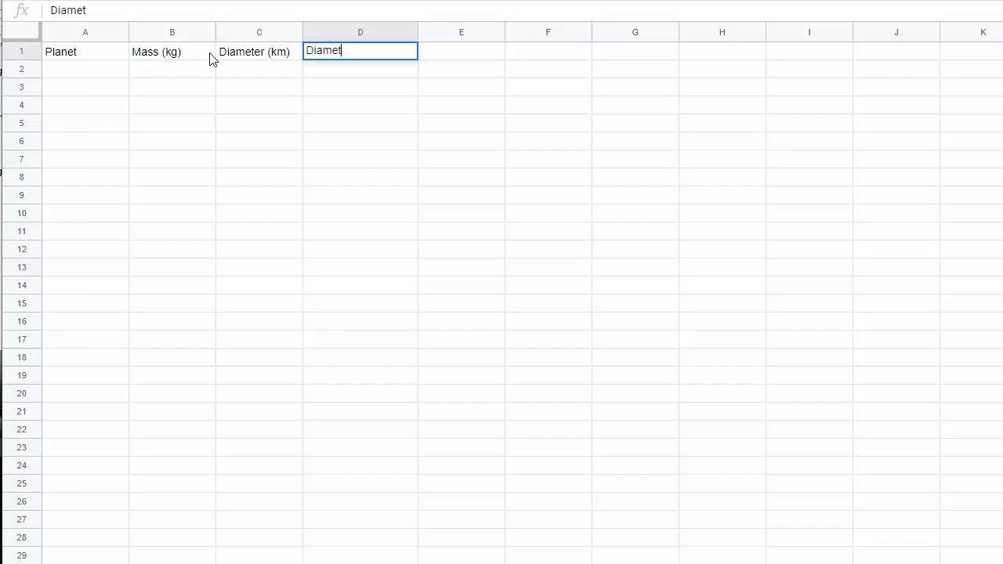
pyautogui.write('er (m)')
pyautogui.press('Tab')
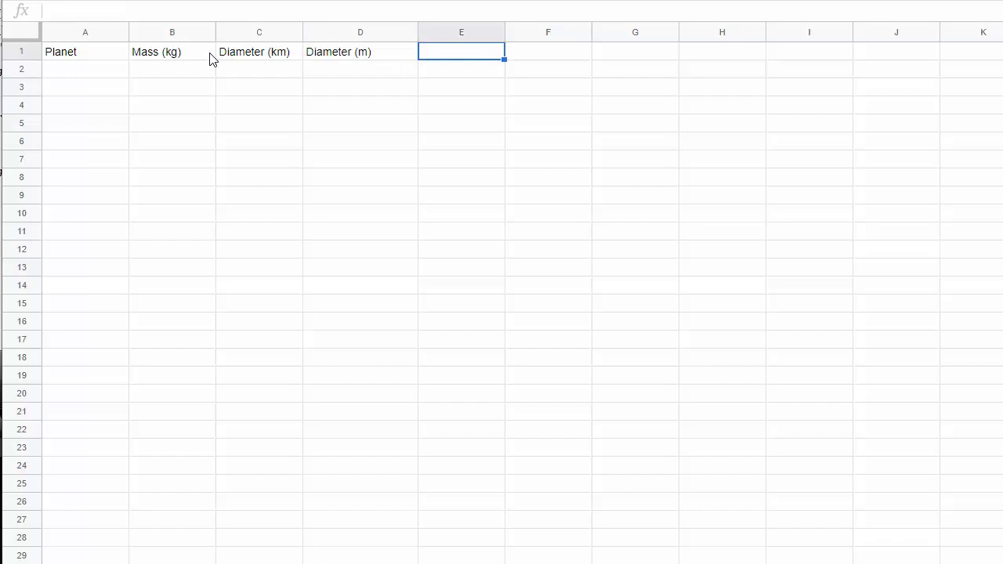
pyautogui.write('Radius ')
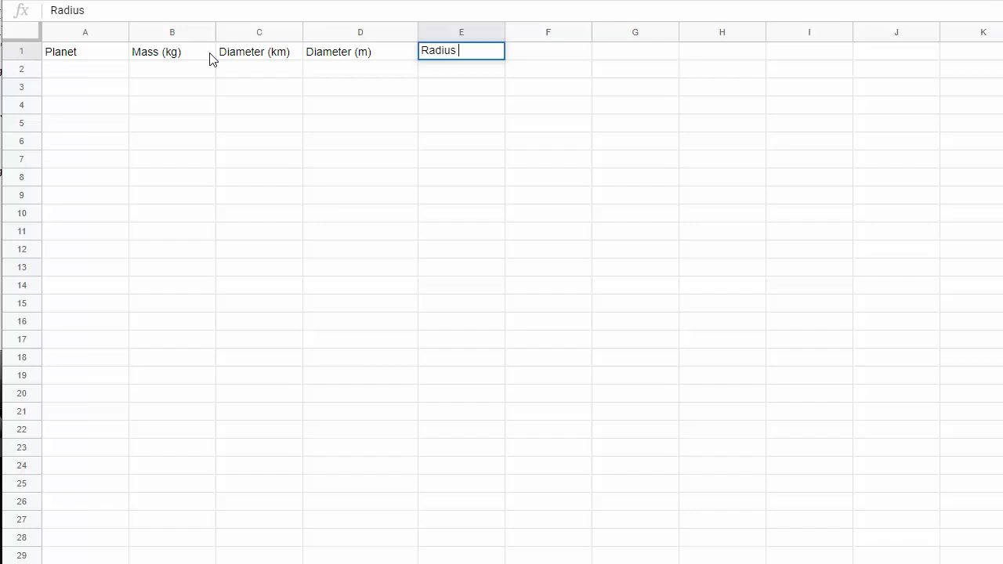
pyautogui.write('(,')
pyautogui.write('m)')
pyautogui.press('Tab')
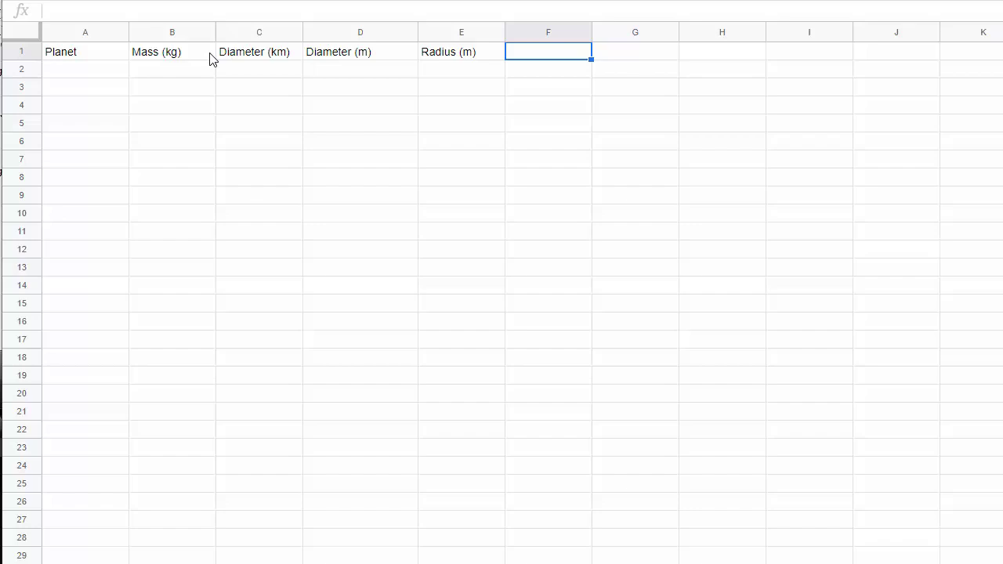
pyautogui.write('Surfac')
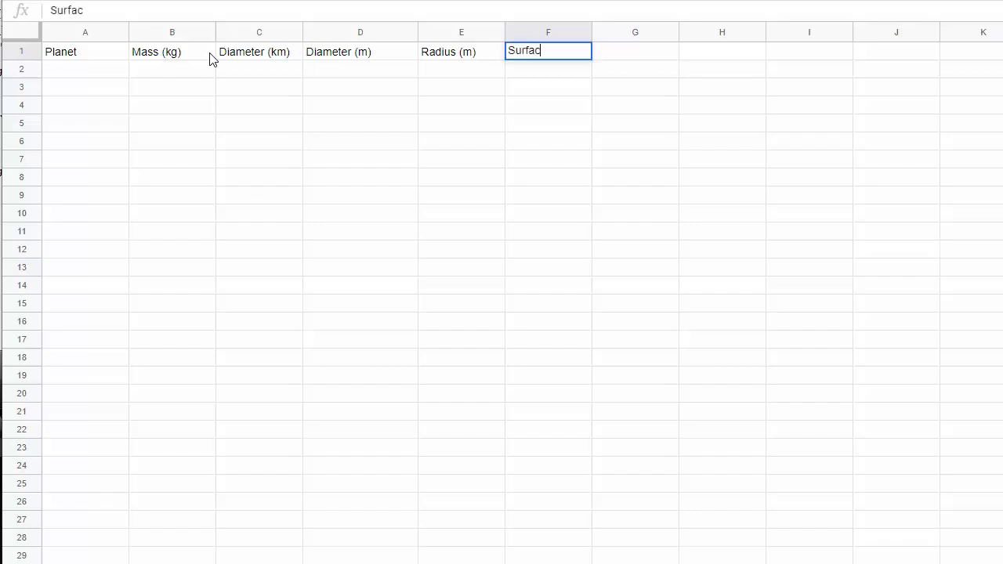
pyautogui.write('e Gravity ')
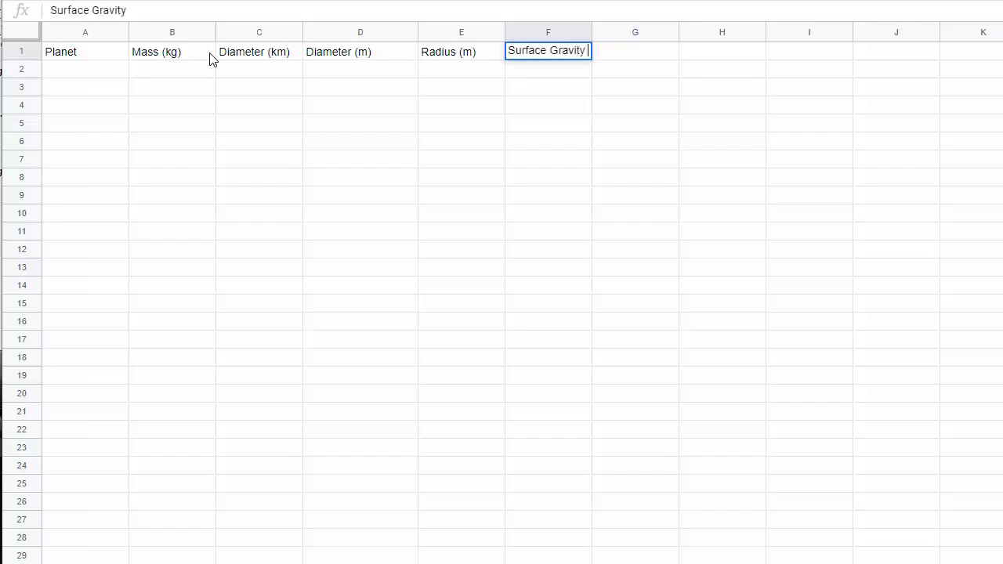
pyautogui.write('(m/s/s')
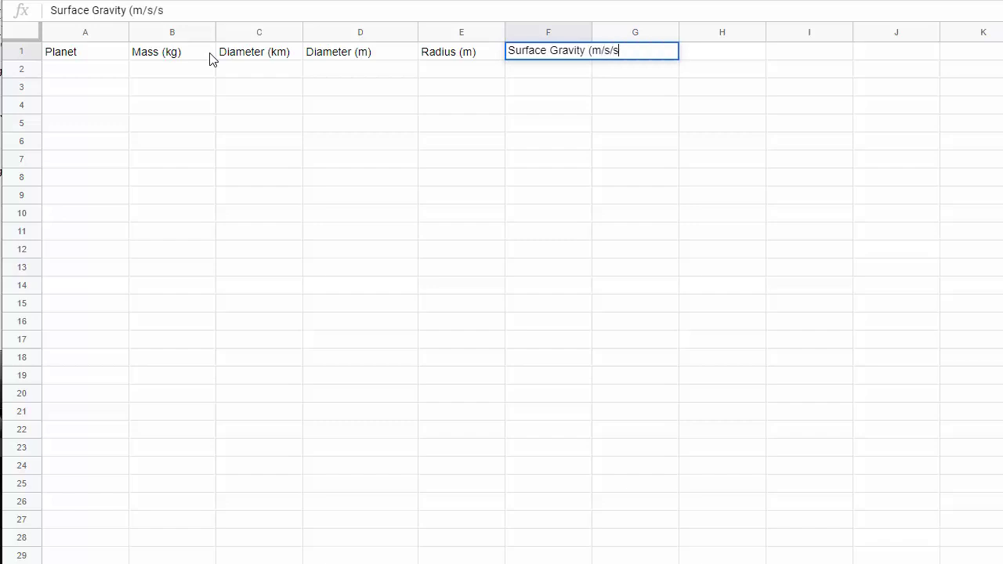
pyautogui.write(')')
pyautogui.press('Return')
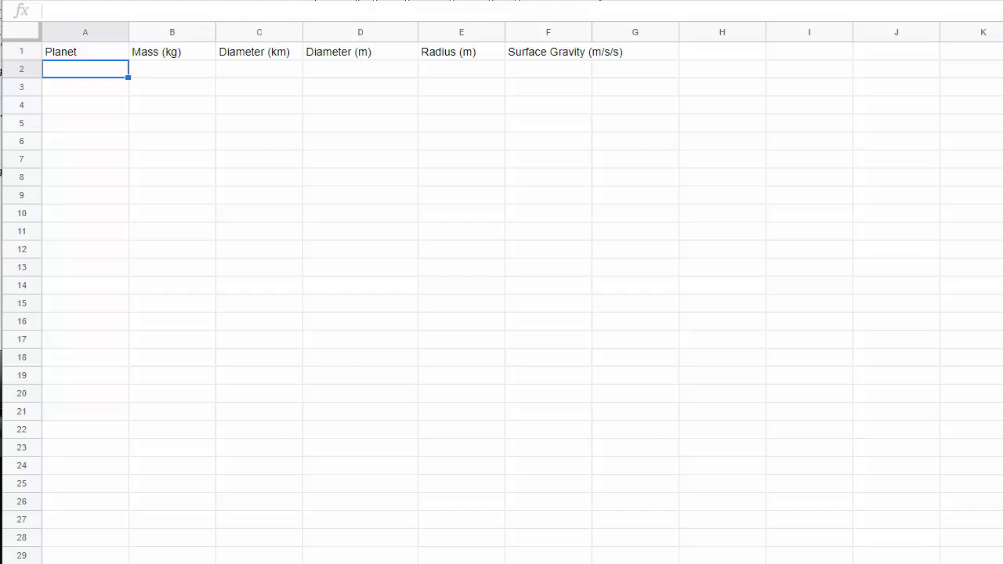
pyautogui.hotkey('alt', 'Tab')
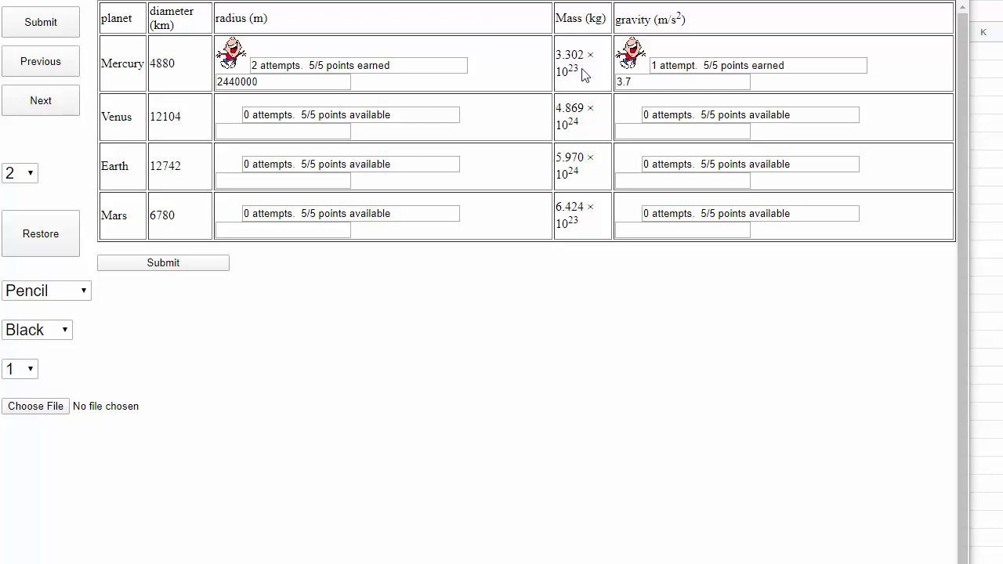
pyautogui.hotkey('alt', 'Tab')
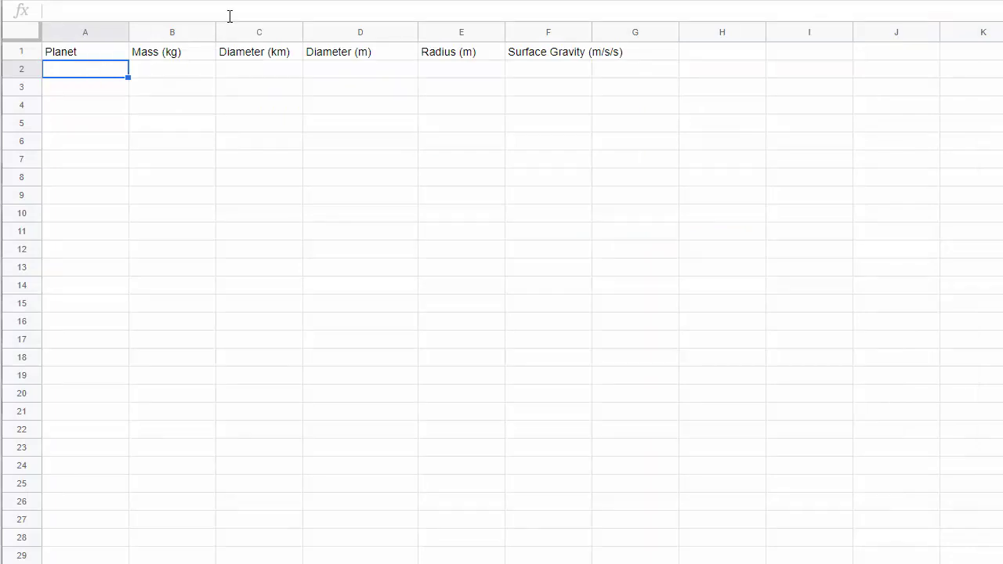
# - Enter Mercury in A2 and its mass 3.302e23 in B2
pyautogui.write('Mercury')
pyautogui.press('Tab')
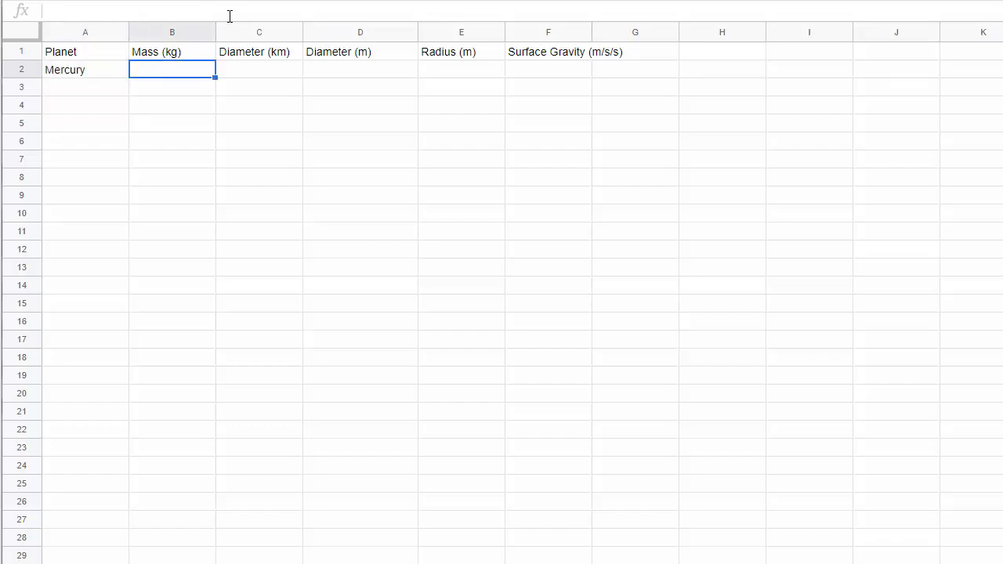
pyautogui.write('3.302')
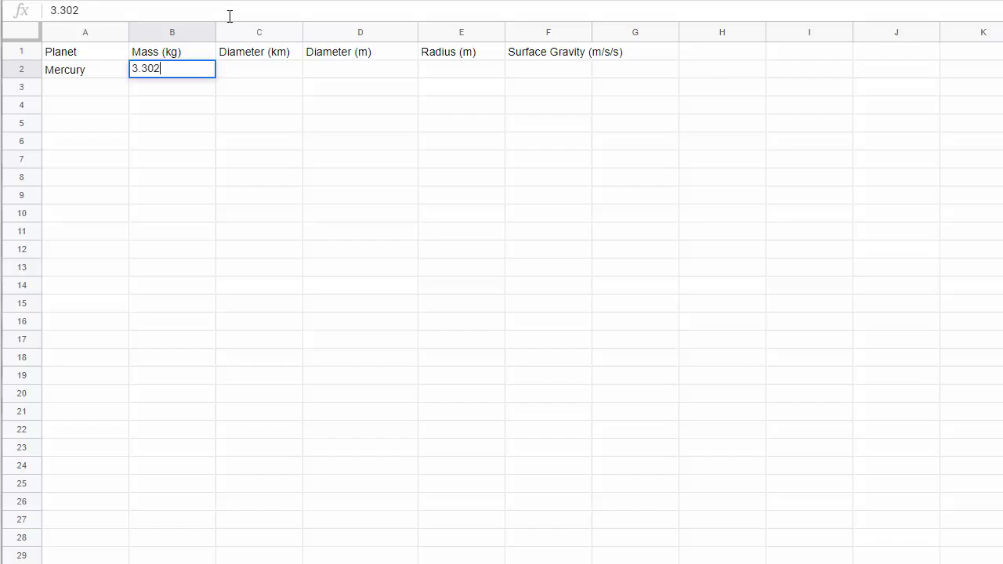
pyautogui.write('e23')
pyautogui.moveTo(167, 72); pyautogui.dragTo(163, 72)
pyautogui.write('E')
pyautogui.moveTo(167, 69); pyautogui.dragTo(162, 69)
pyautogui.write('e')
# - Enter Mercury's diameter of 4880 km in C2
pyautogui.click(240, 76)
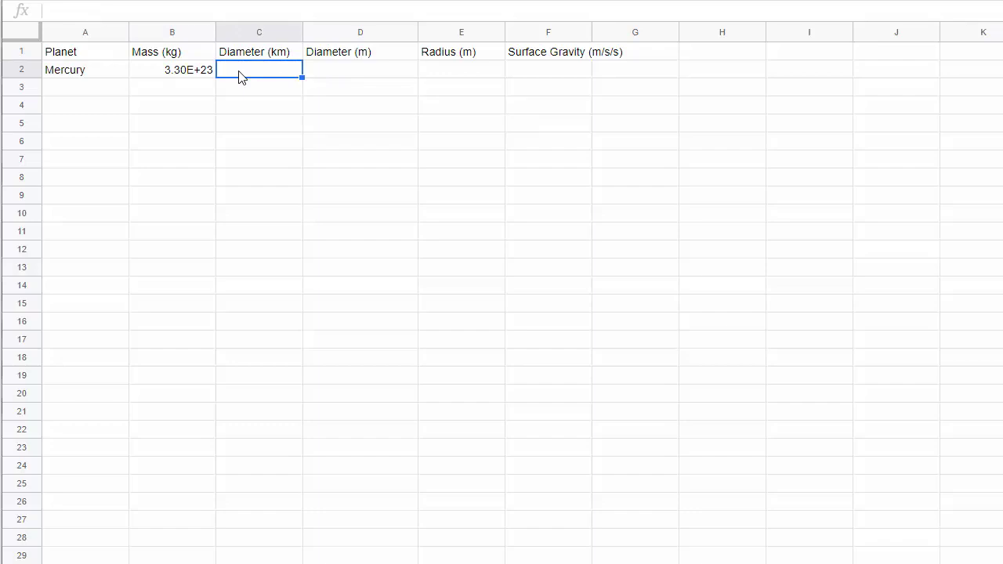
pyautogui.write('4880')
pyautogui.click(344, 72)
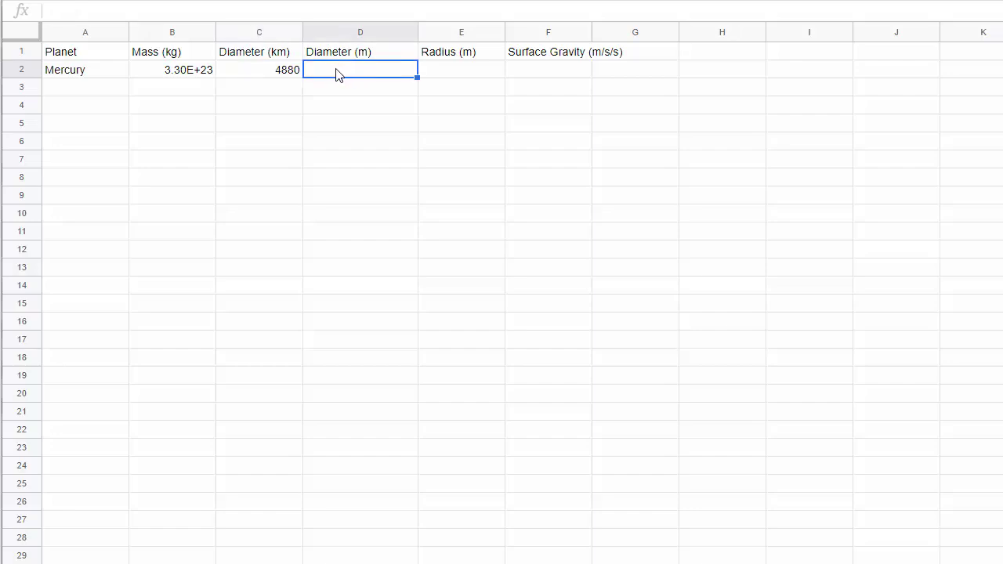
# - Enter =C2*1000 in D2 to get Mercury's diameter of 4880000 m
pyautogui.write('=')
pyautogui.click(283, 76)
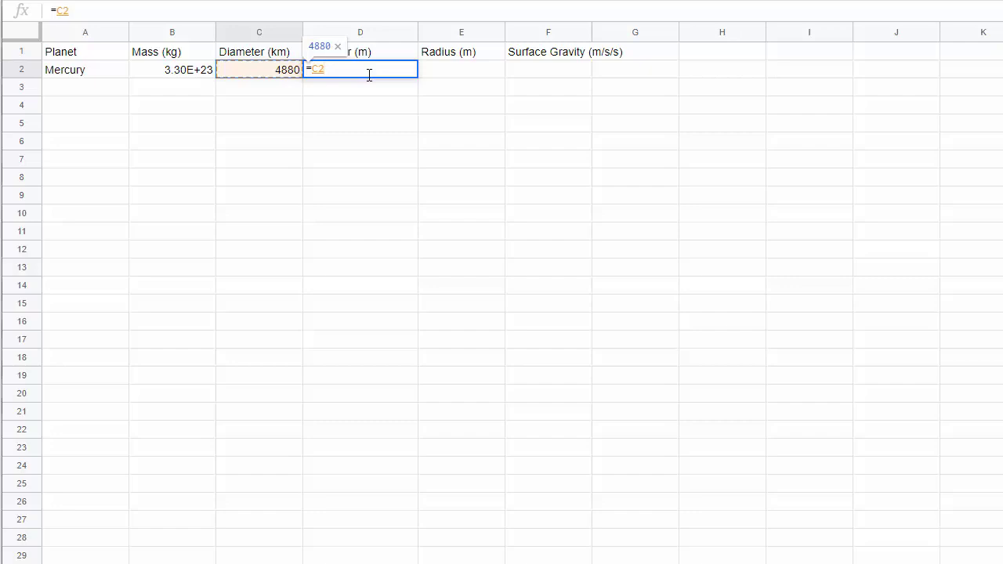
pyautogui.write('*1000')
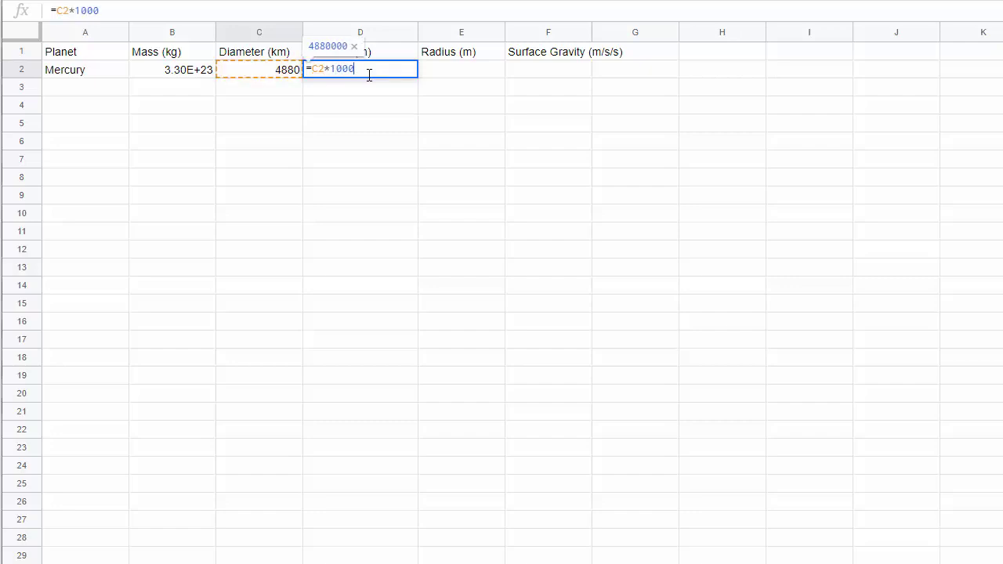
pyautogui.press('Return')
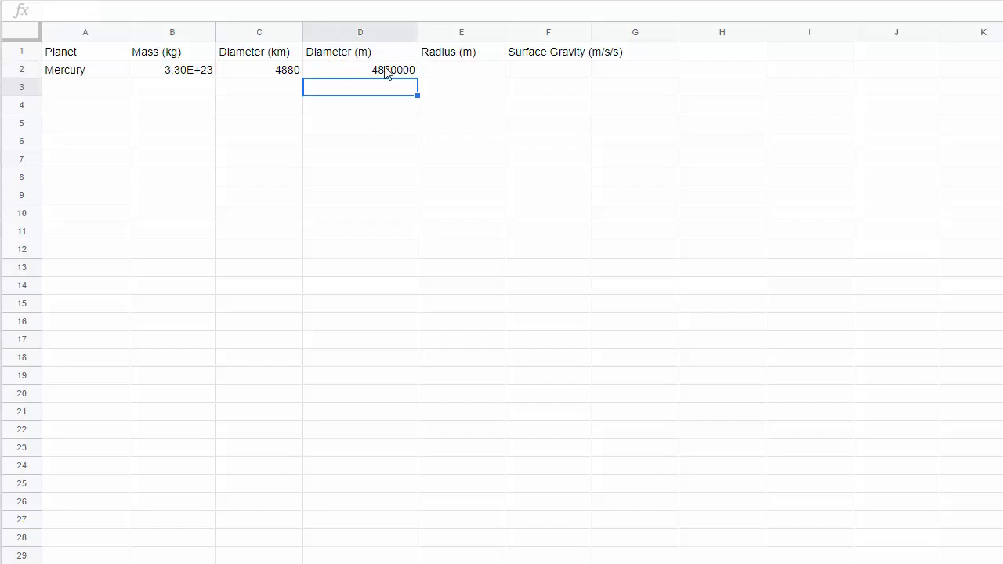
# - Enter =D2/2 in E2 for Mercury's radius of 2440000 m
pyautogui.click(453, 75)
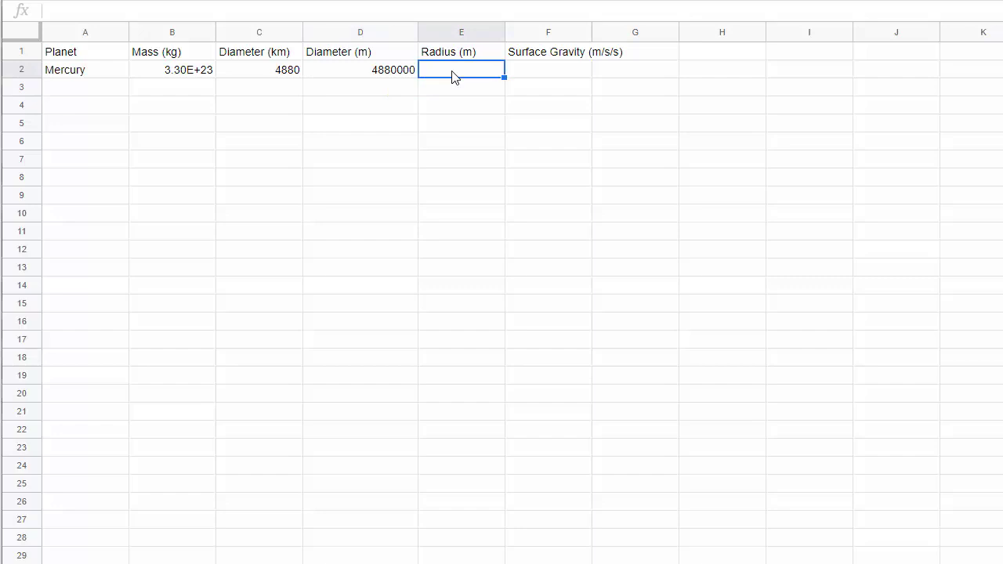
pyautogui.write('=')
pyautogui.click(385, 76)
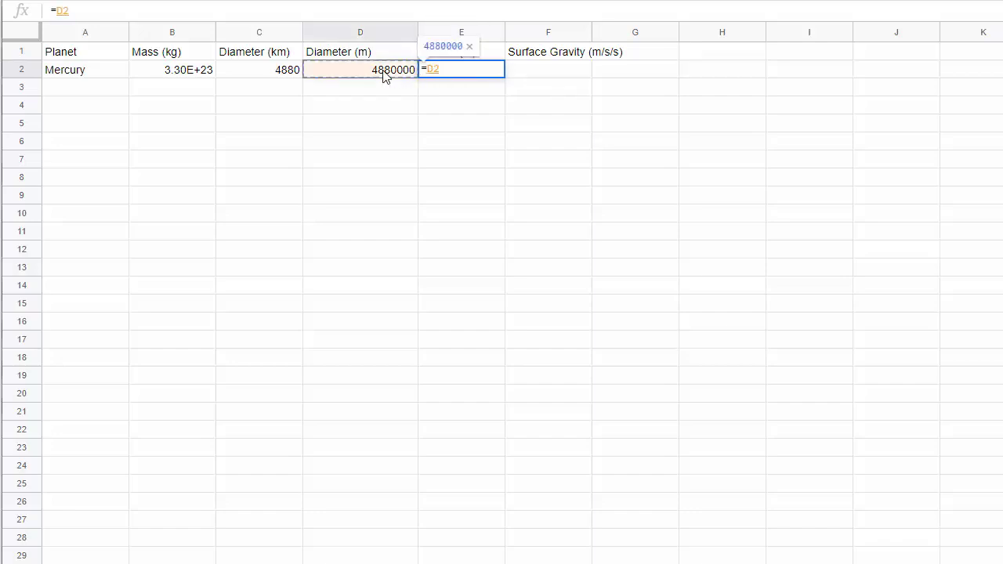
pyautogui.write('/2')
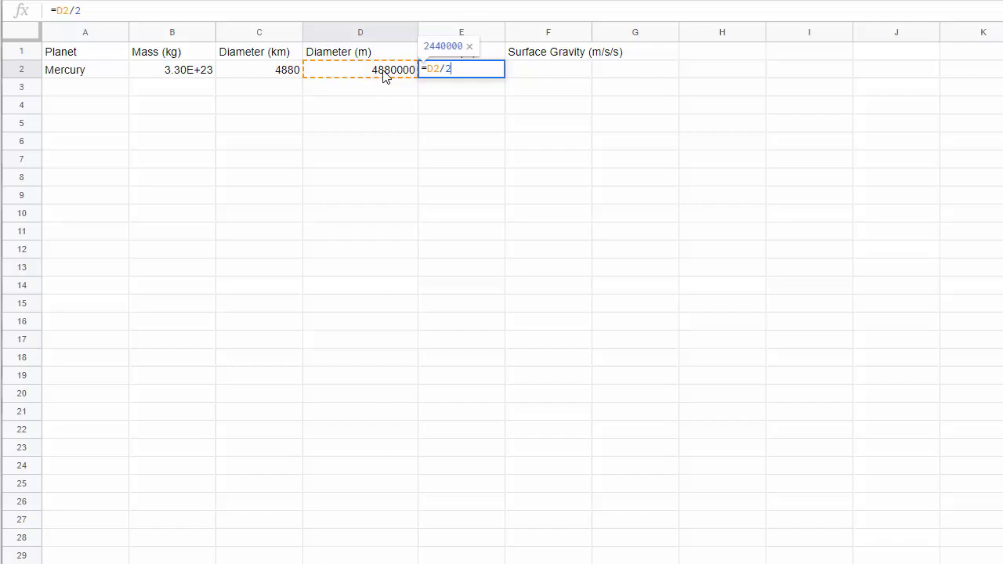
pyautogui.press('Return')
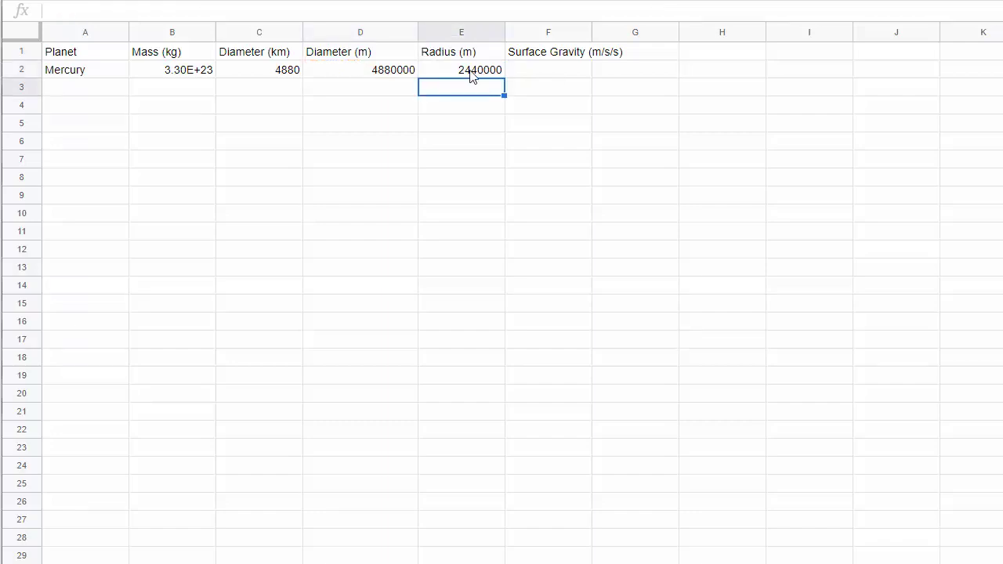
# - Enter =6.67e-11*B2/E2^2 in F2 so Mercury's surface gravity shows 3.70E+00
pyautogui.click(539, 79)
pyautogui.press('Return')
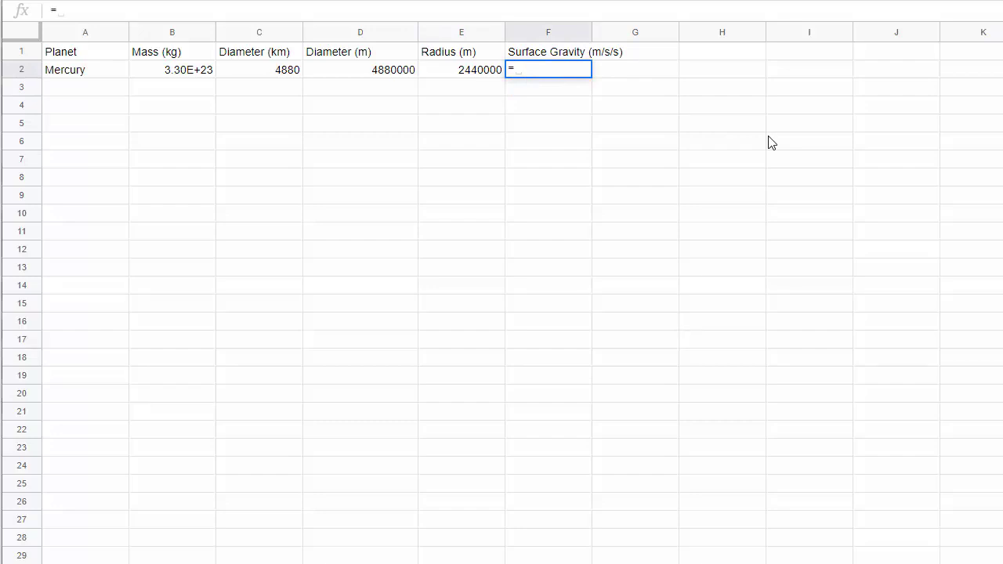
pyautogui.write('=6')
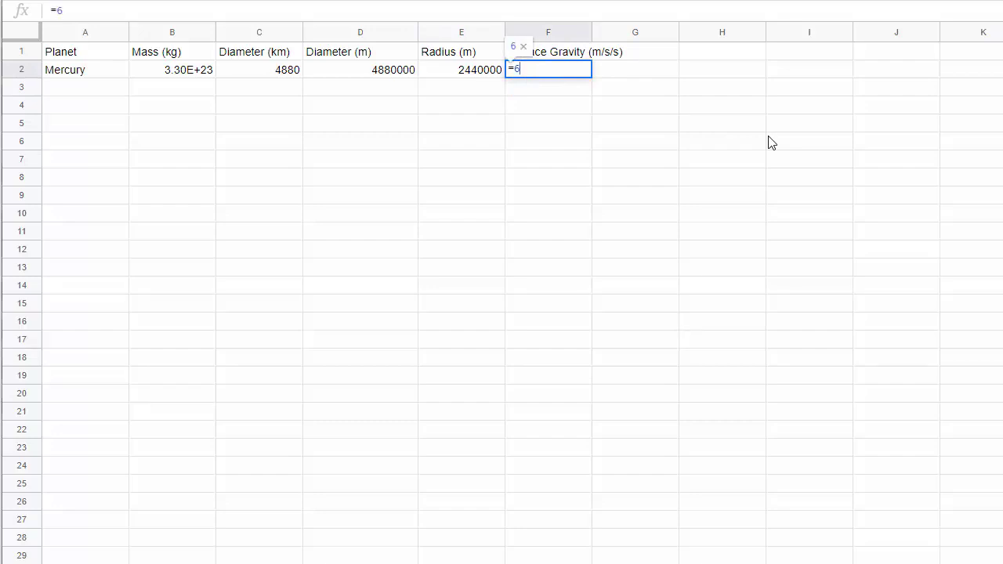
pyautogui.write('.67e')
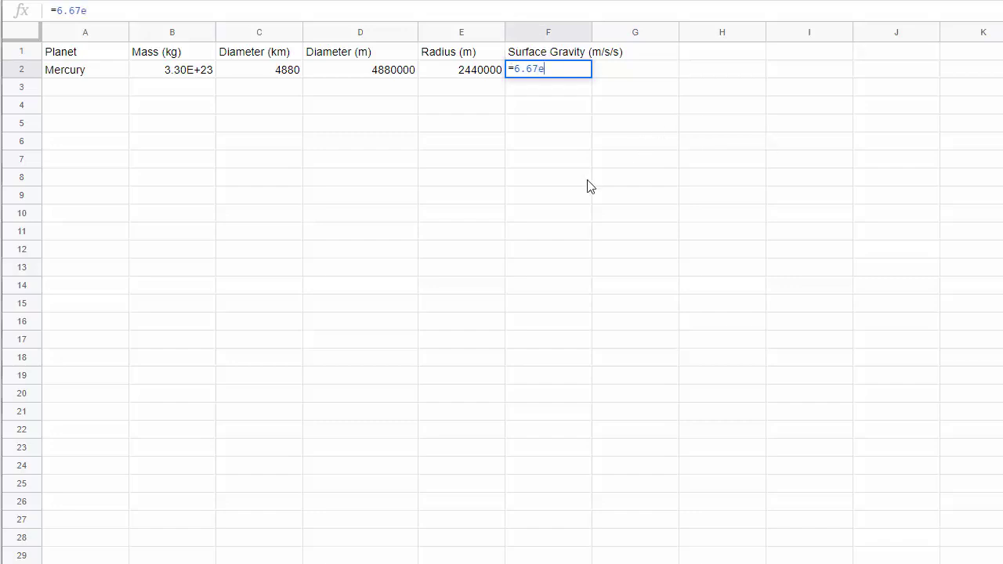
pyautogui.write('-11')
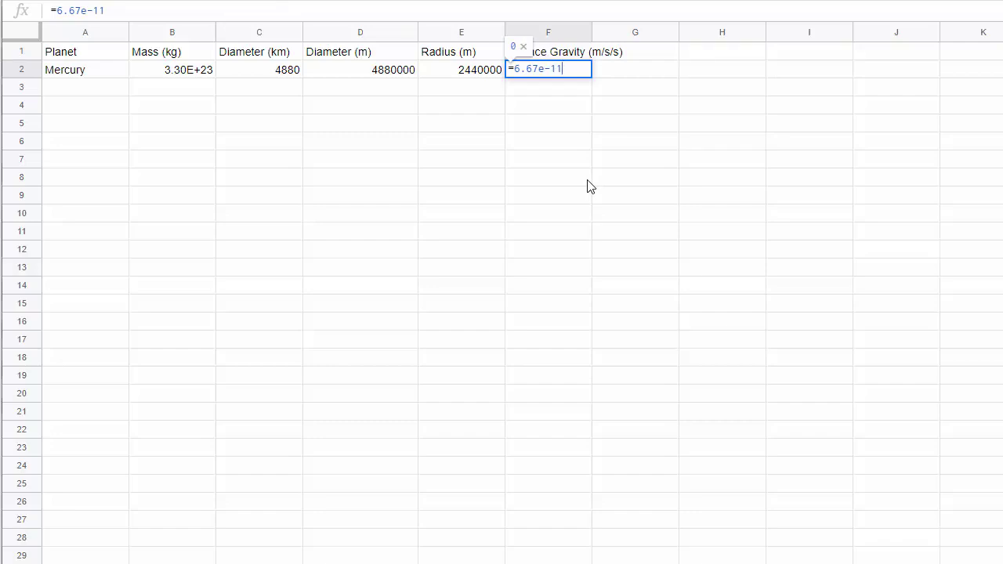
pyautogui.write('*')
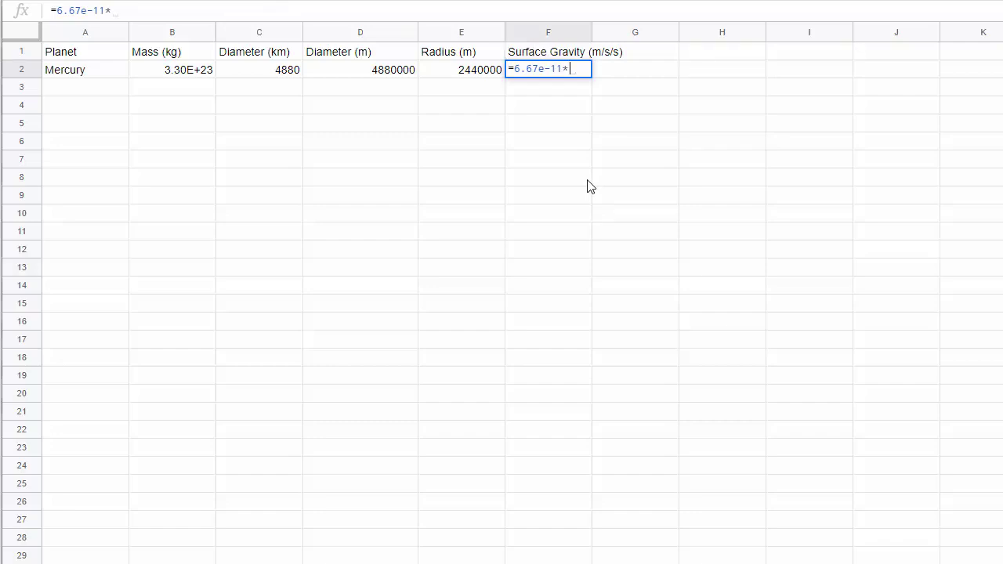
pyautogui.click(186, 73)
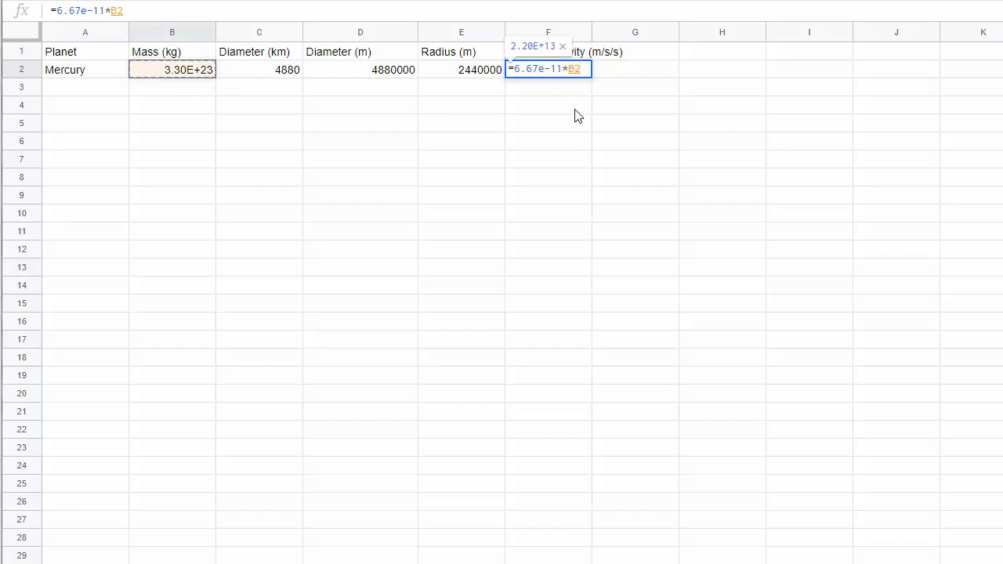
pyautogui.write('/')
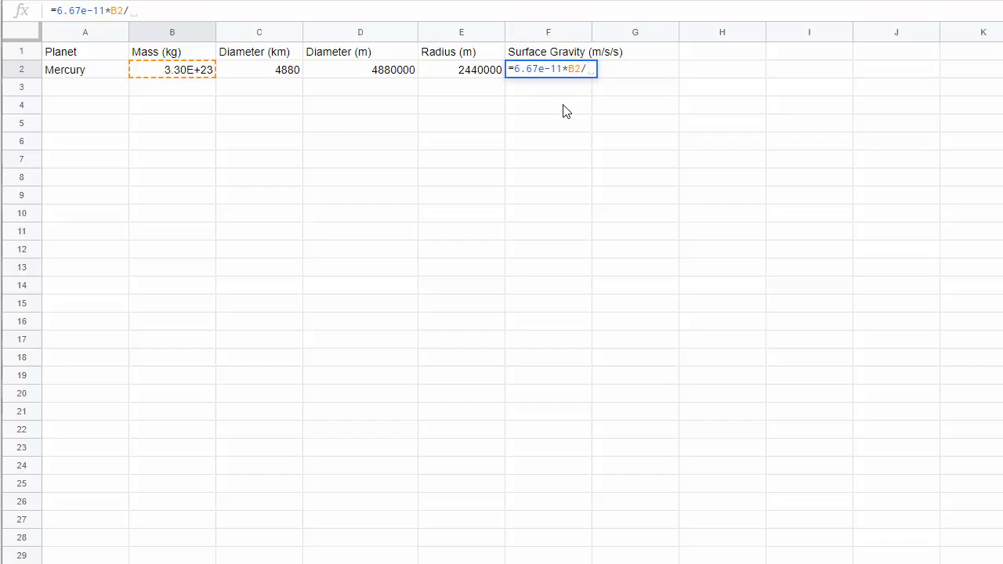
pyautogui.click(472, 72)
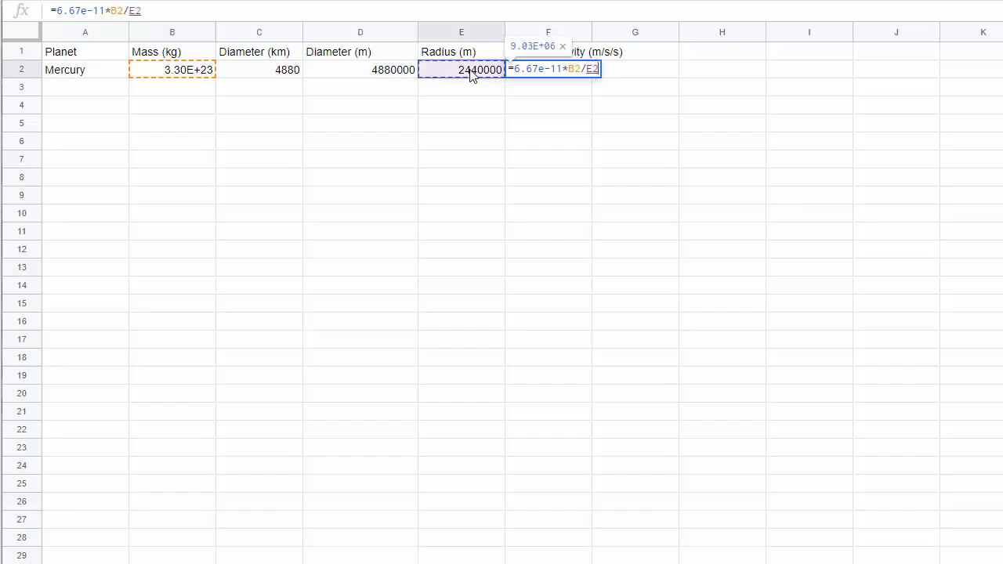
pyautogui.write('^')
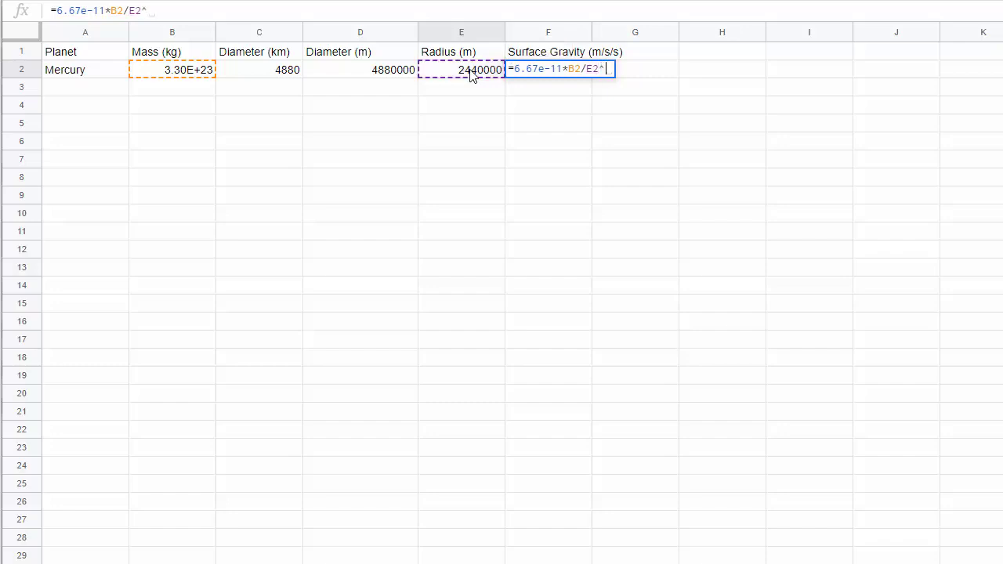
pyautogui.write('2')
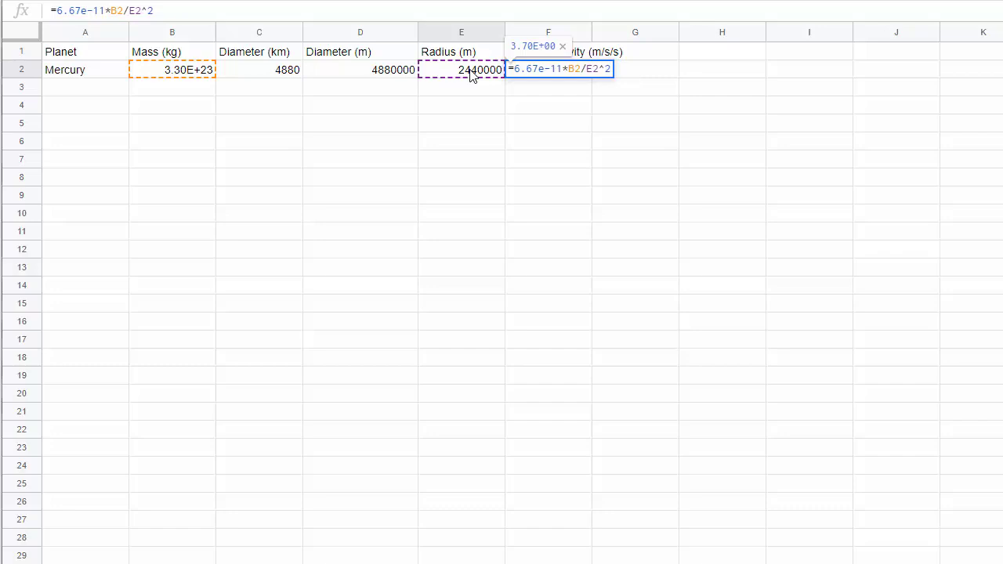
pyautogui.press('Return')
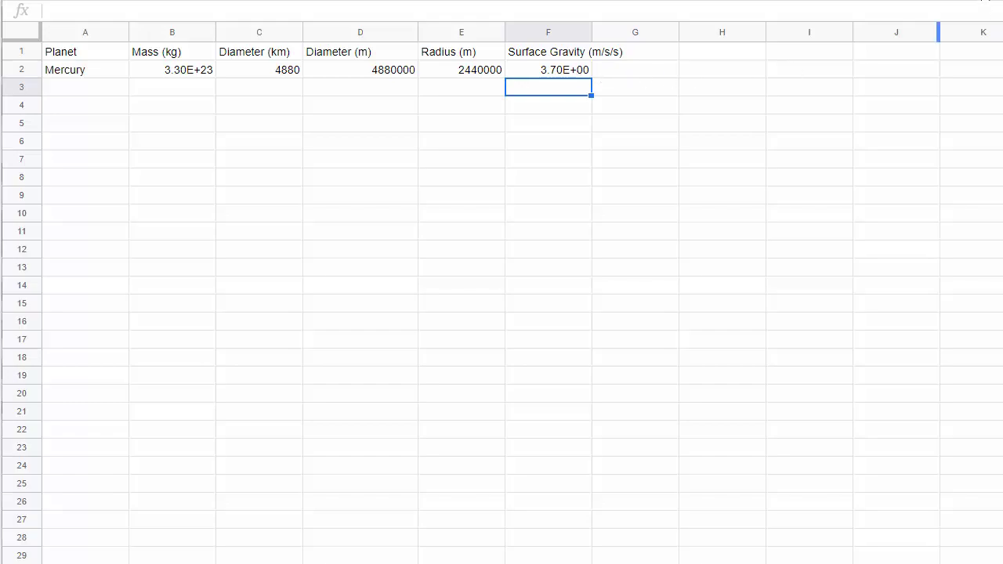
pyautogui.hotkey('alt', 'Tab')
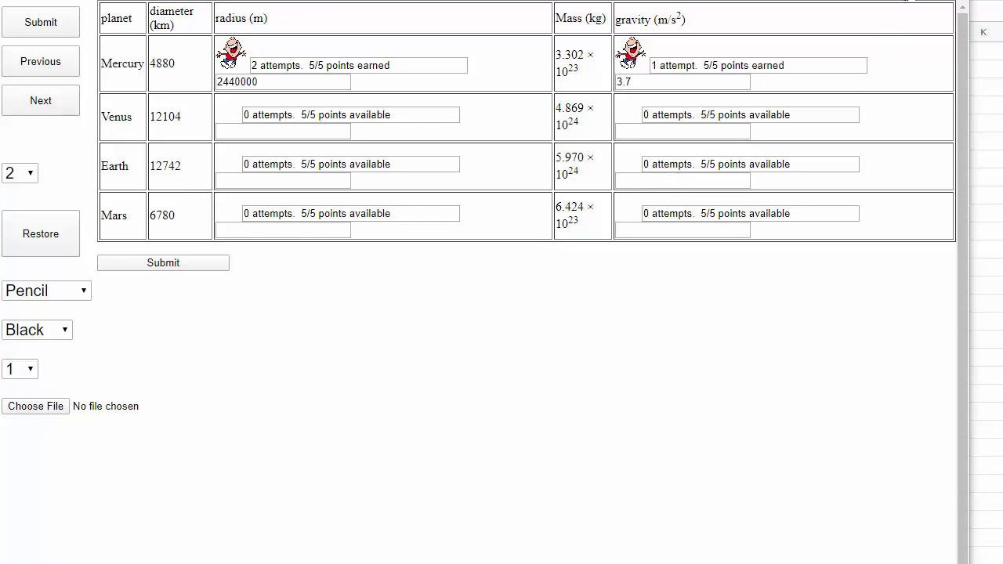
# - Leave the homework page after checking the gravity score and return to the planet table
pyautogui.press('Escape')
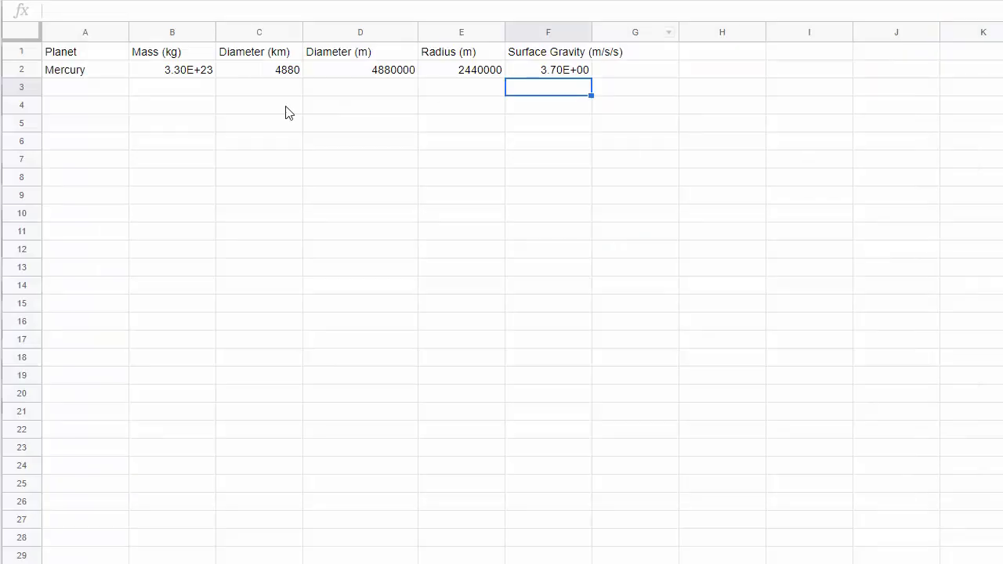
# - Fill Mercury's row A2:F2 down into row 3
pyautogui.click(84, 76)
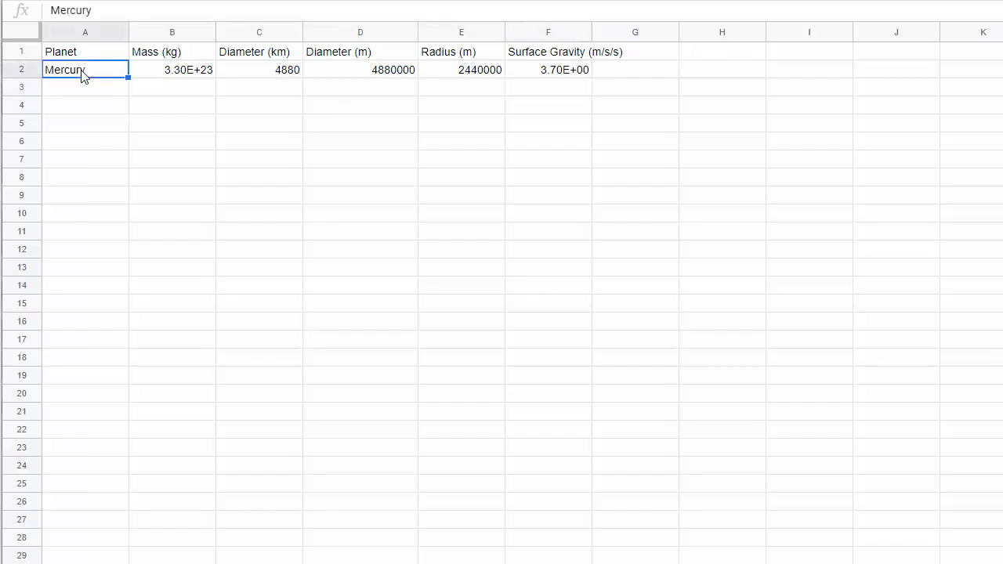
pyautogui.keyDown('shift'); pyautogui.click(555, 76); pyautogui.keyUp('shift')
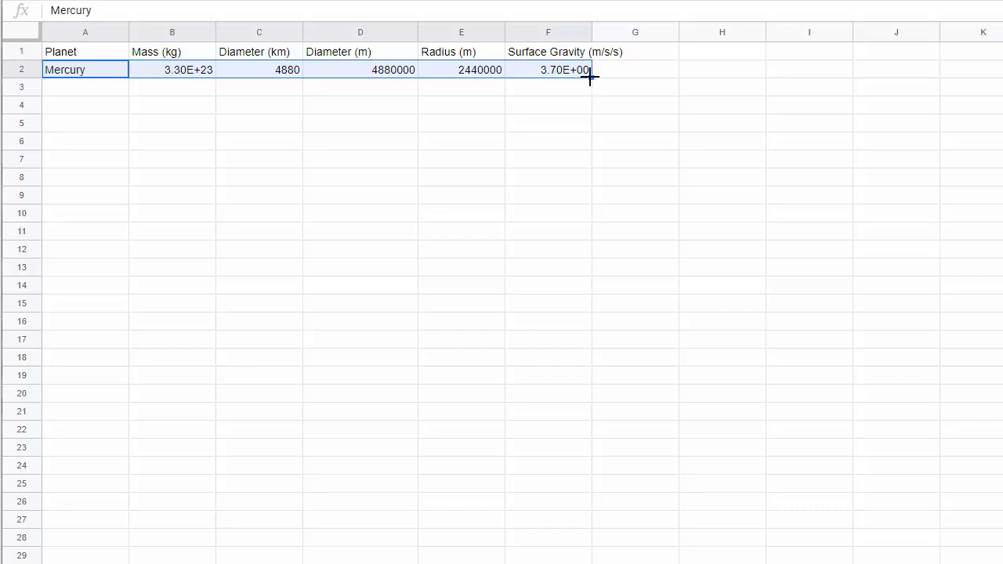
pyautogui.moveTo(590, 76); pyautogui.dragTo(594, 90)
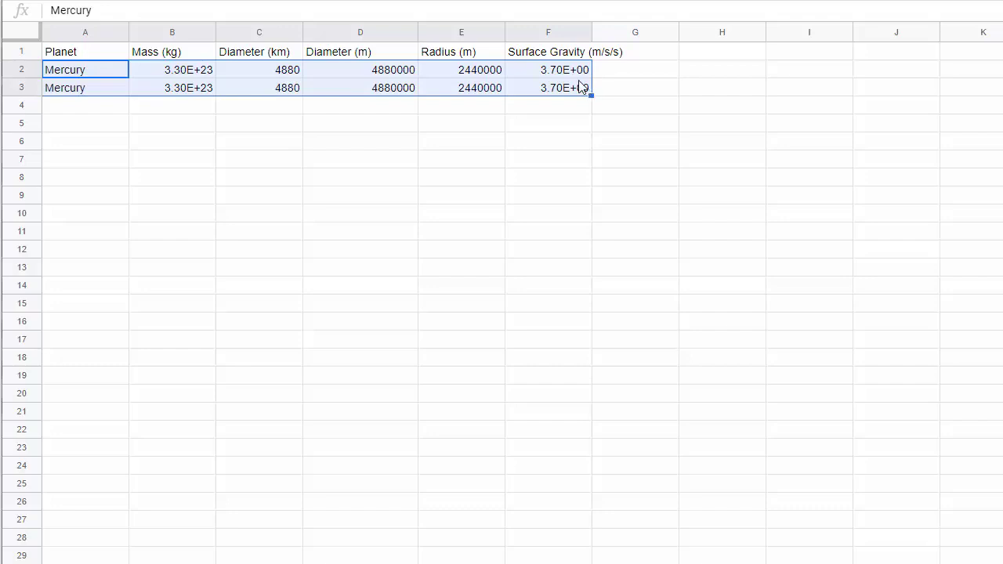
# - Replace the copied name Mercury in A3 with Earth
pyautogui.doubleClick(76, 92)
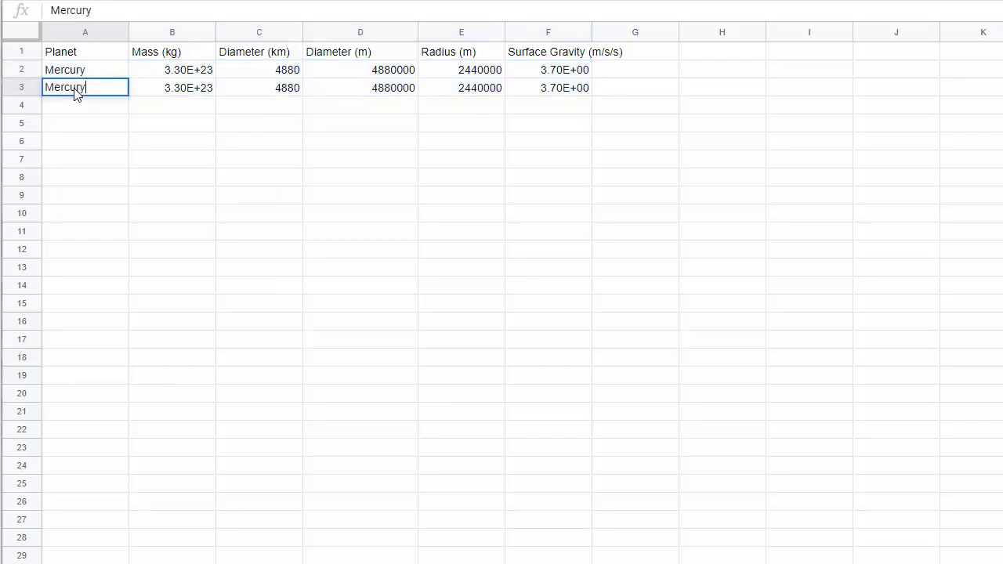
pyautogui.moveTo(87, 87); pyautogui.dragTo(28, 90)
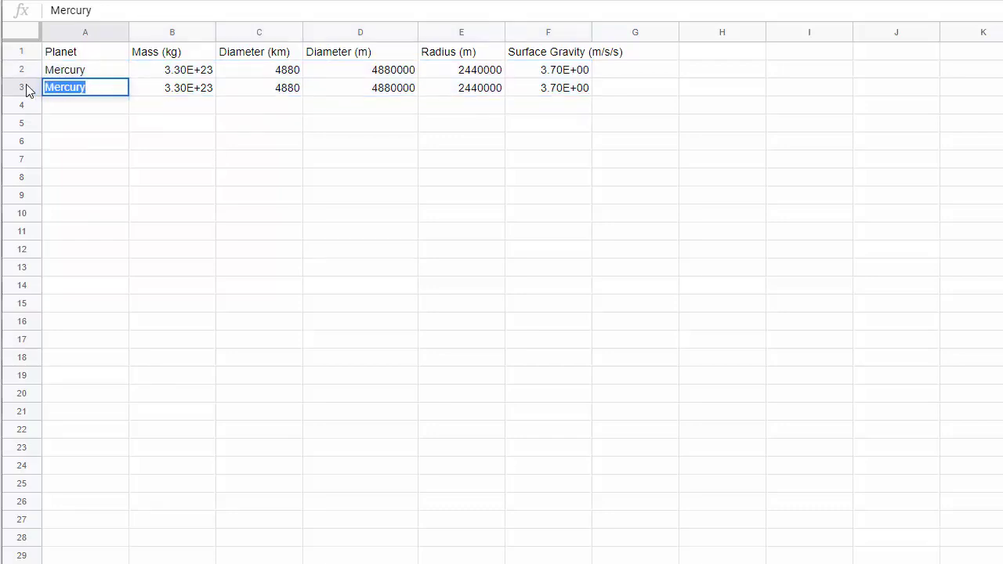
pyautogui.write('Earth')
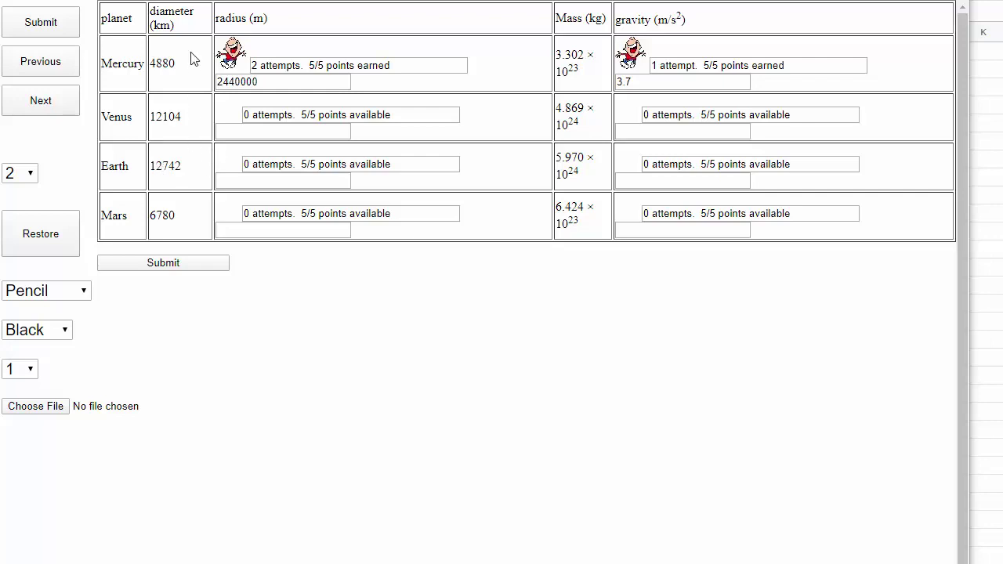
# - Switch from the homework page back to the Google Sheets planet table
pyautogui.hotkey('alt', 'Tab')
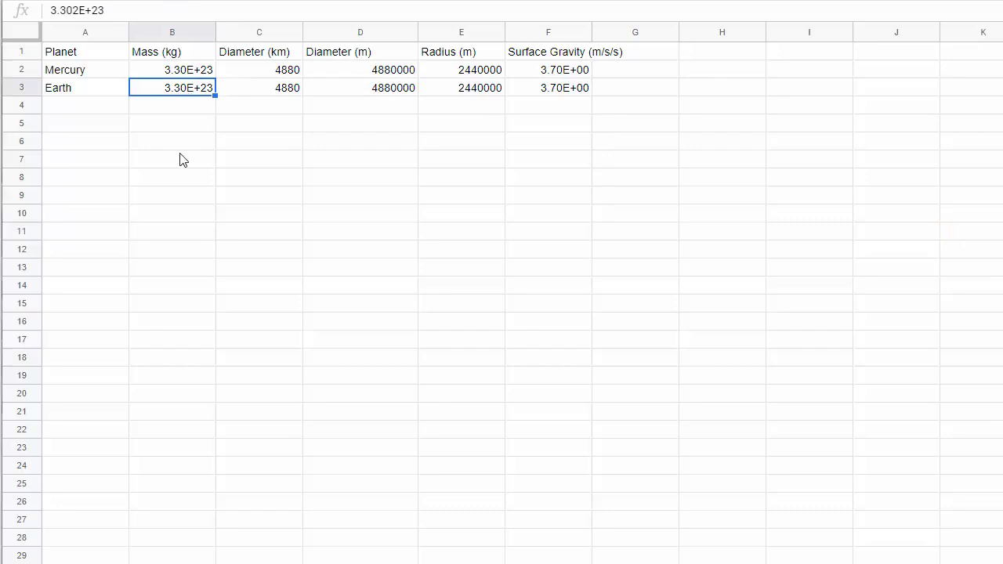
# - Enter Earth's mass 5.97e24 in B3 and diameter 12742 in C3, giving gravity 9.81E+00
pyautogui.write('5.97')
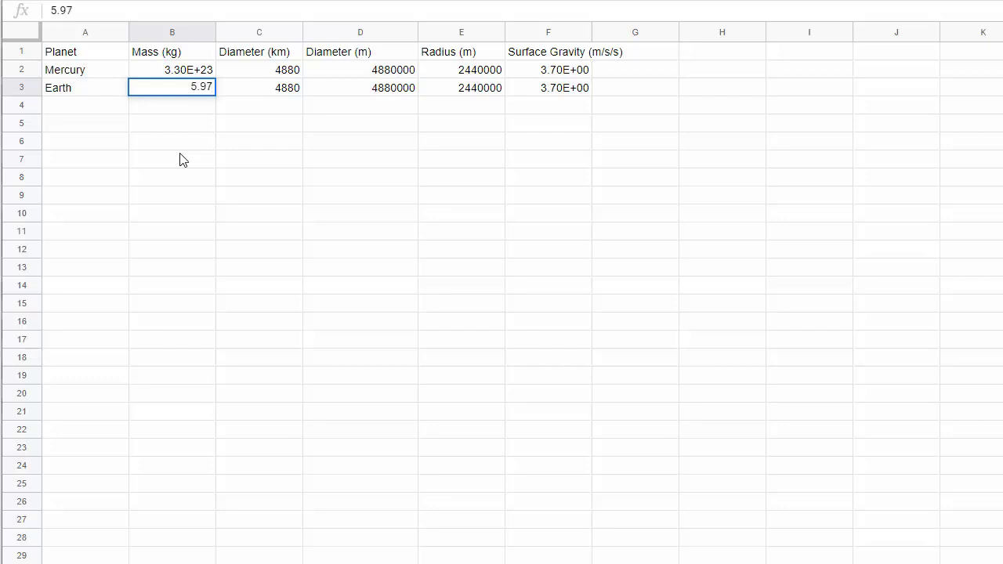
pyautogui.write('e24')
pyautogui.click(282, 90)
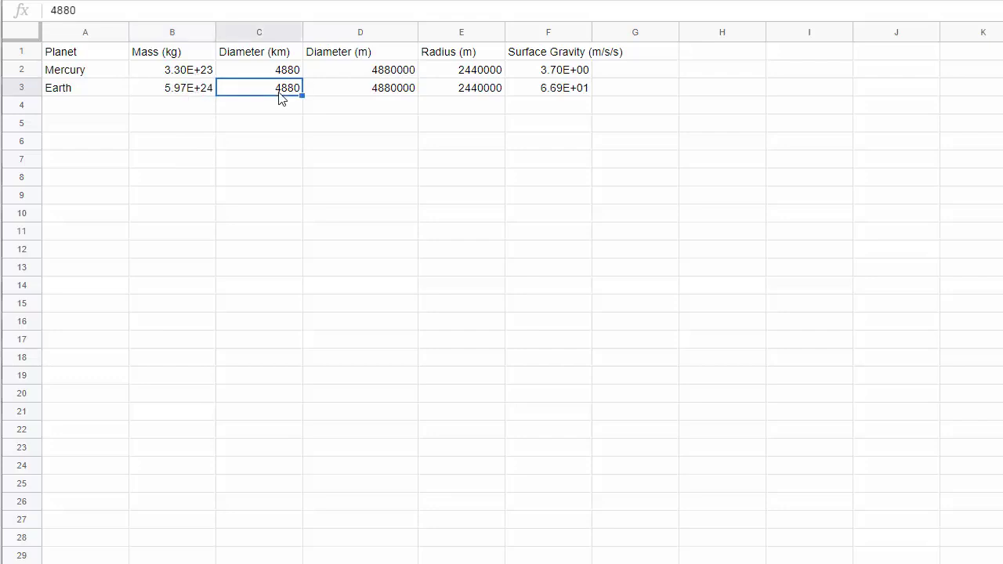
pyautogui.write('12742')
pyautogui.press('Return')
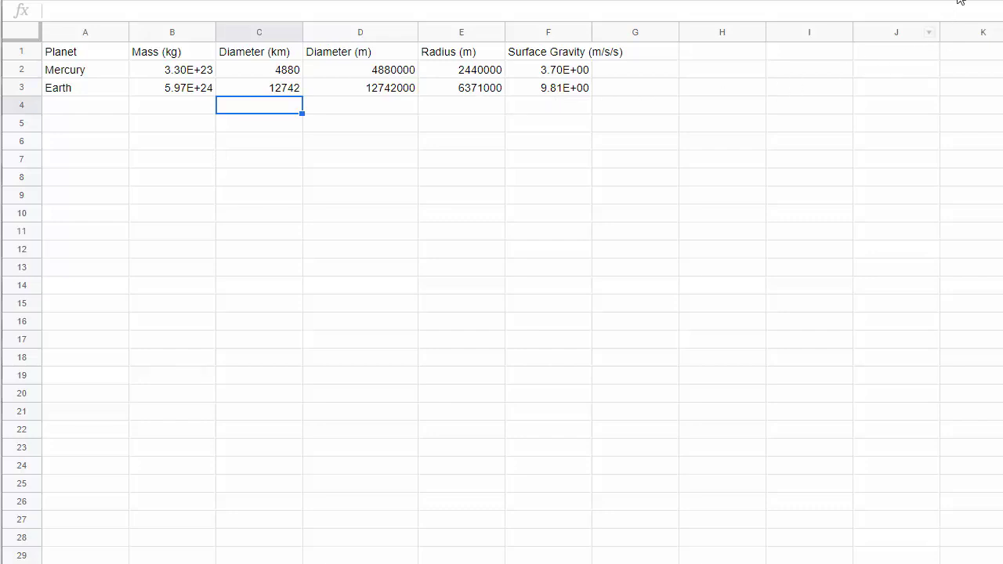
pyautogui.hotkey('alt', 'Tab')
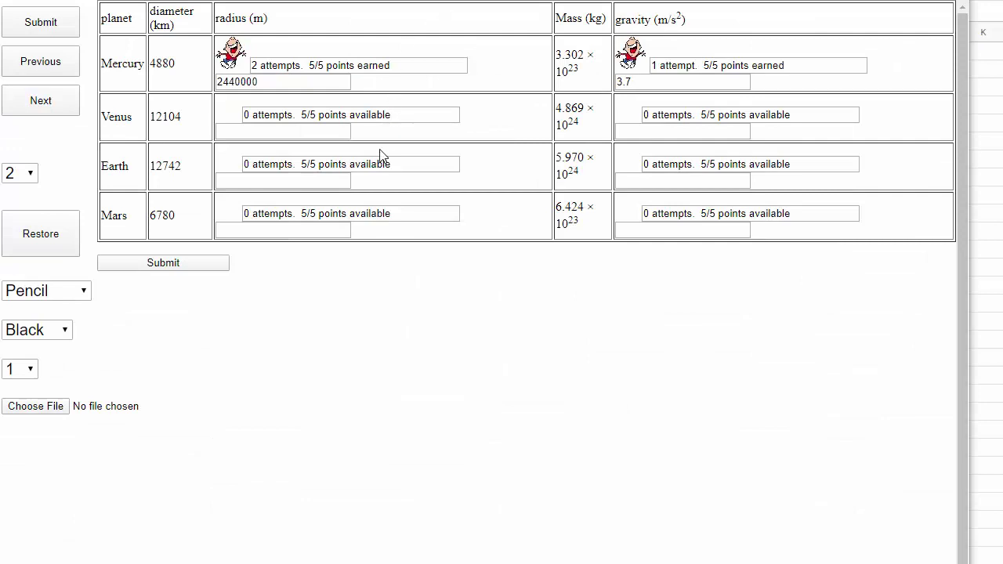
# - Submit Earth's radius 6371000 and gravity 9.81 on the homework page for 5/5 each
pyautogui.click(332, 181)
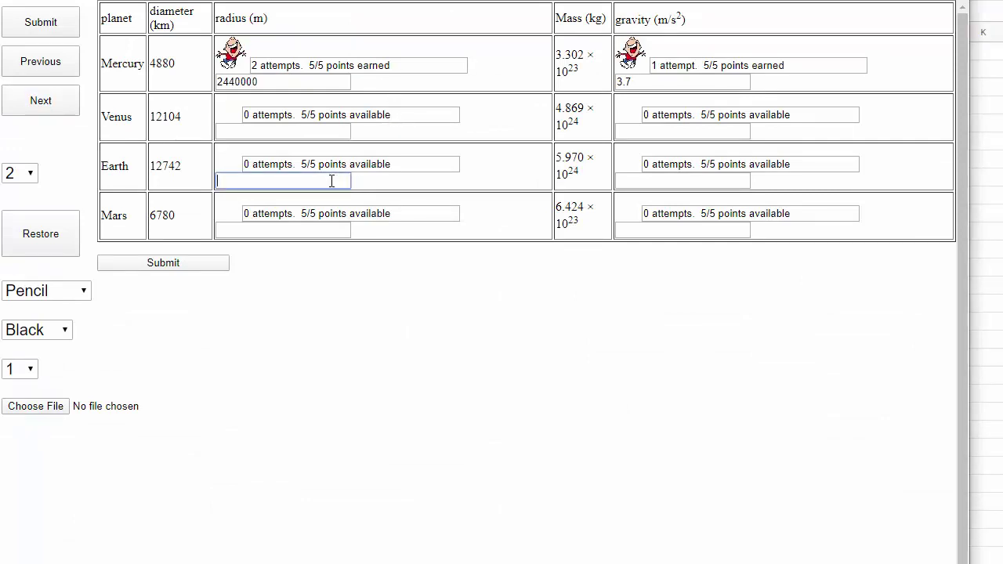
pyautogui.write('6371000')
pyautogui.click(696, 178)
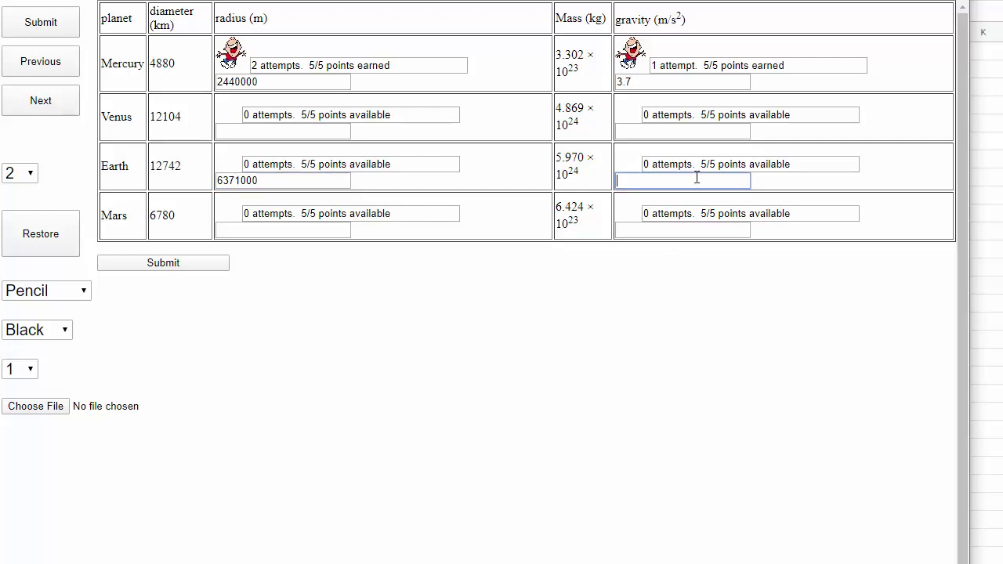
pyautogui.write('9.81')
pyautogui.click(207, 264)
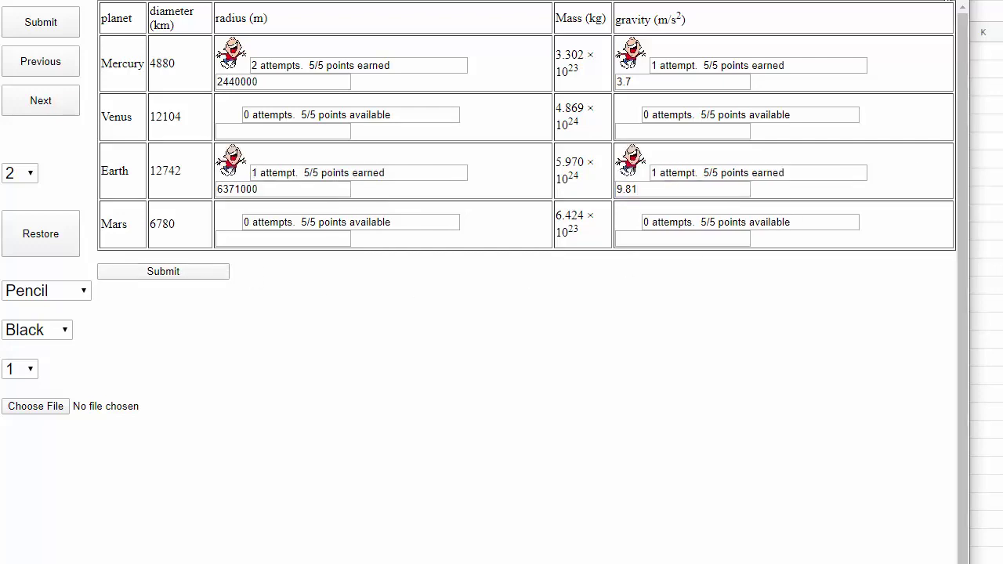
pyautogui.click(986, 104)
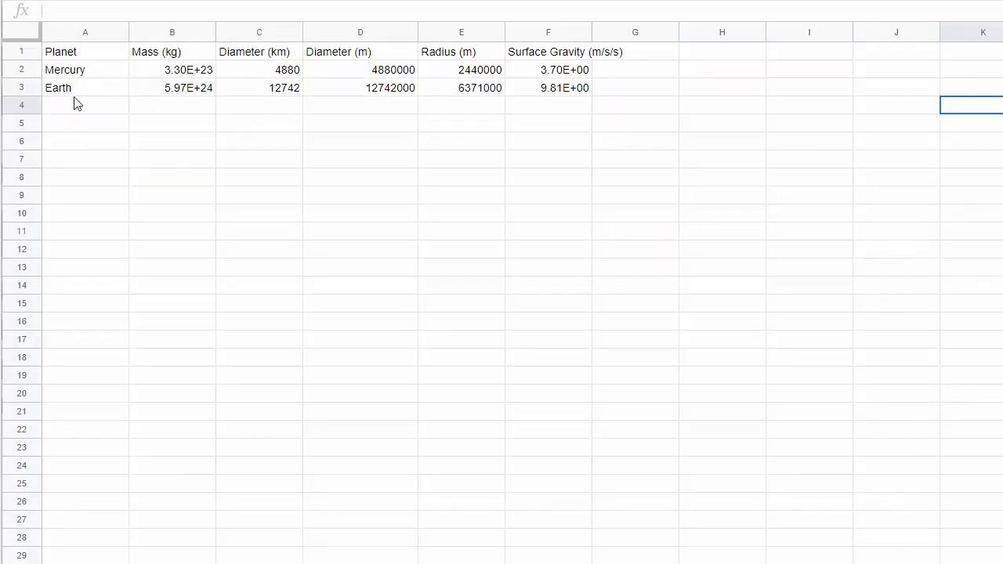
# - Copy the Earth row into row 4 and clear its mass B4 and diameter C4
pyautogui.click(20, 89)
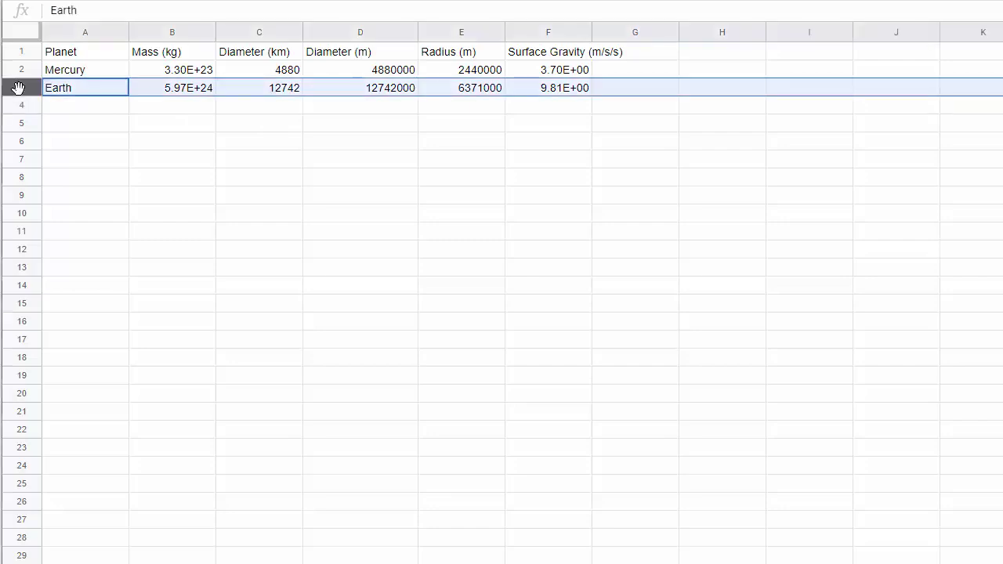
pyautogui.hotkey('ctrl', 'c')
pyautogui.click(26, 107)
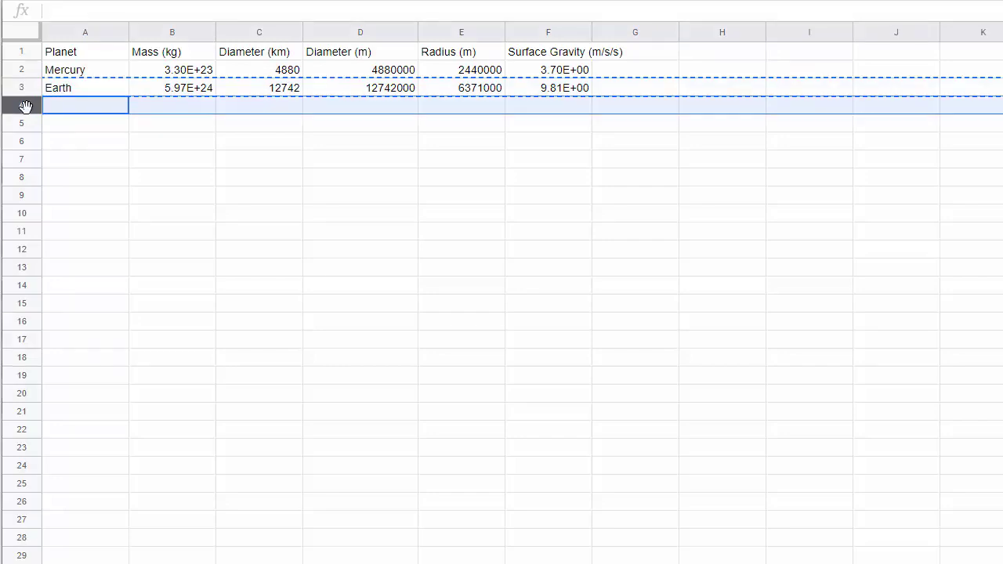
pyautogui.hotkey('ctrl', 'v')
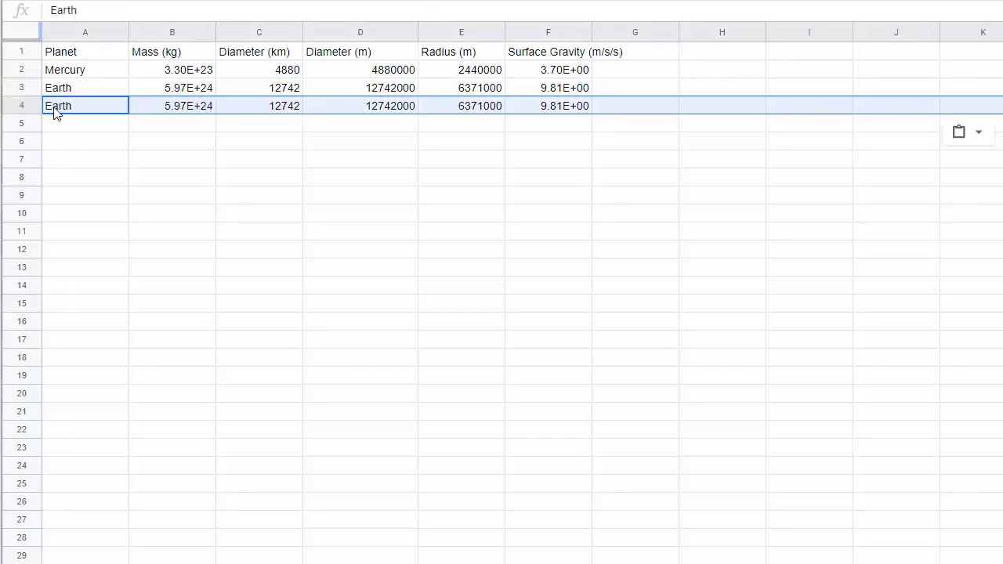
pyautogui.click(84, 109)
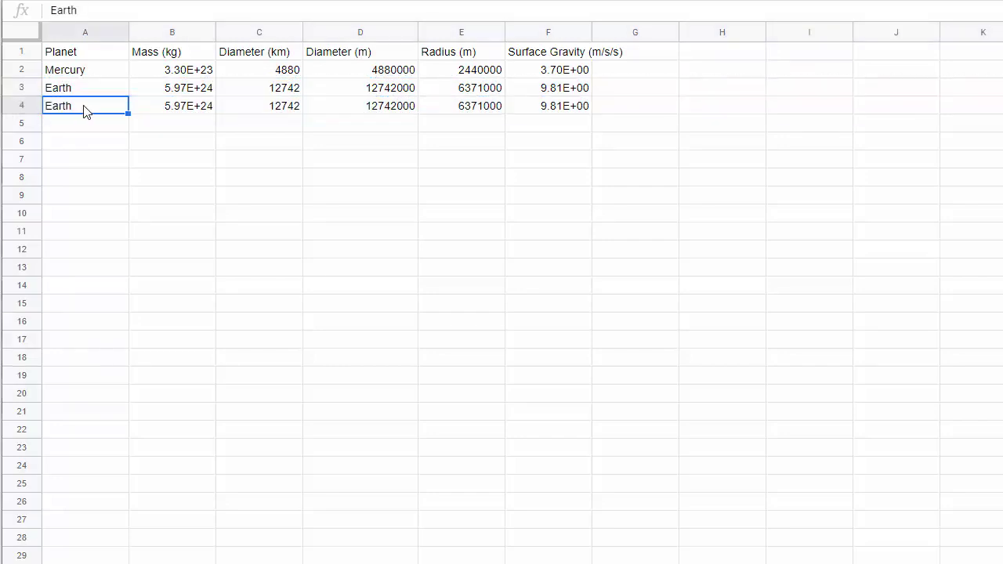
pyautogui.click(185, 109)
pyautogui.press('Delete')
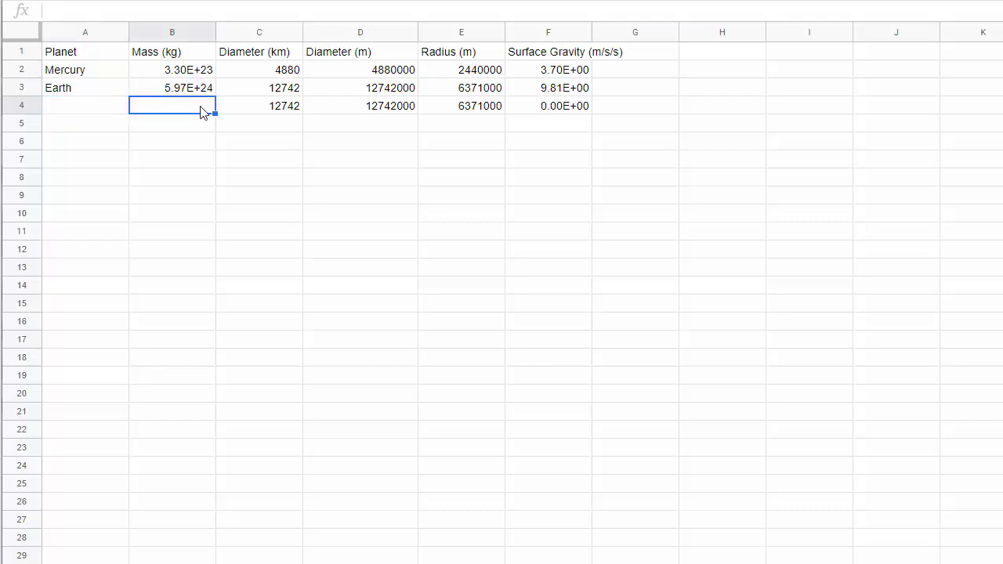
pyautogui.click(268, 115)
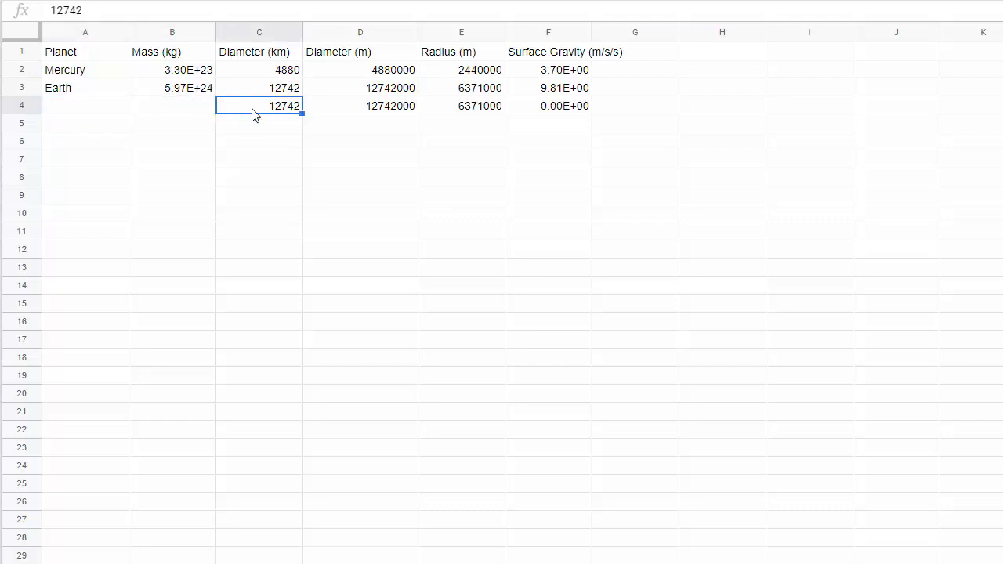
pyautogui.press('Delete')
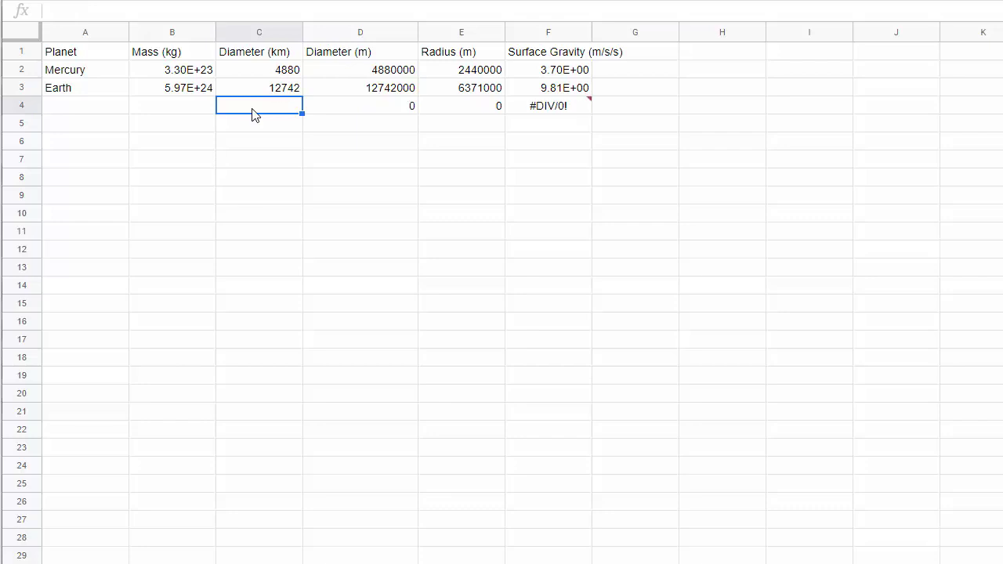
# - Fill A4:F4 down through row 28 so the formulas extend the table
pyautogui.click(21, 106)
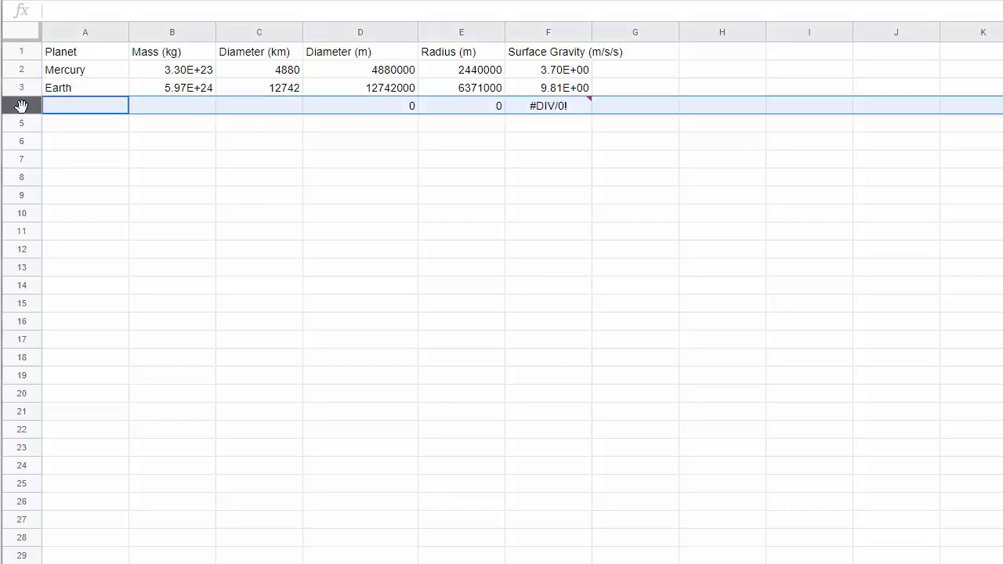
pyautogui.click(106, 111)
pyautogui.moveTo(589, 104)
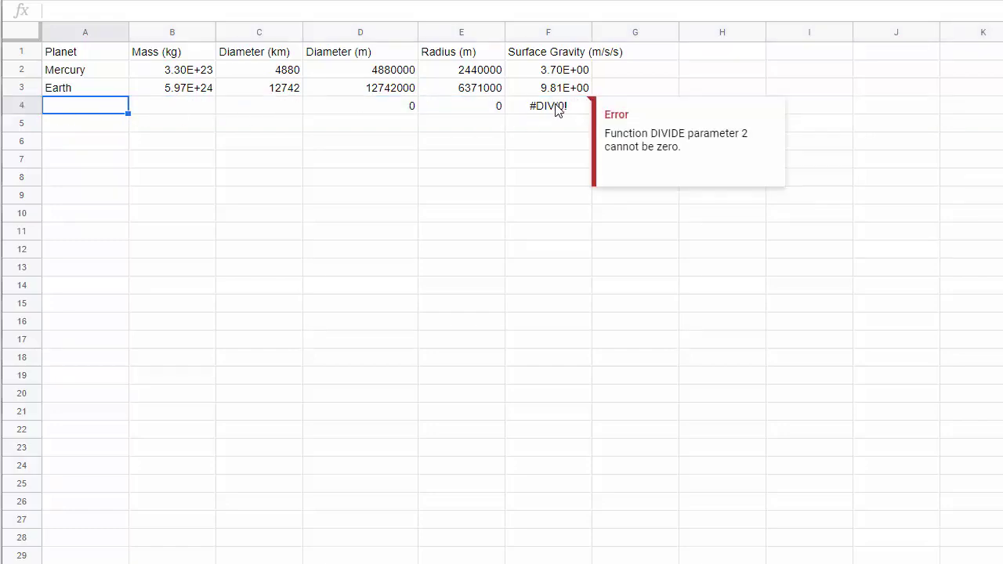
pyautogui.keyDown('shift'); pyautogui.click(555, 109); pyautogui.keyUp('shift')
pyautogui.moveTo(589, 116)
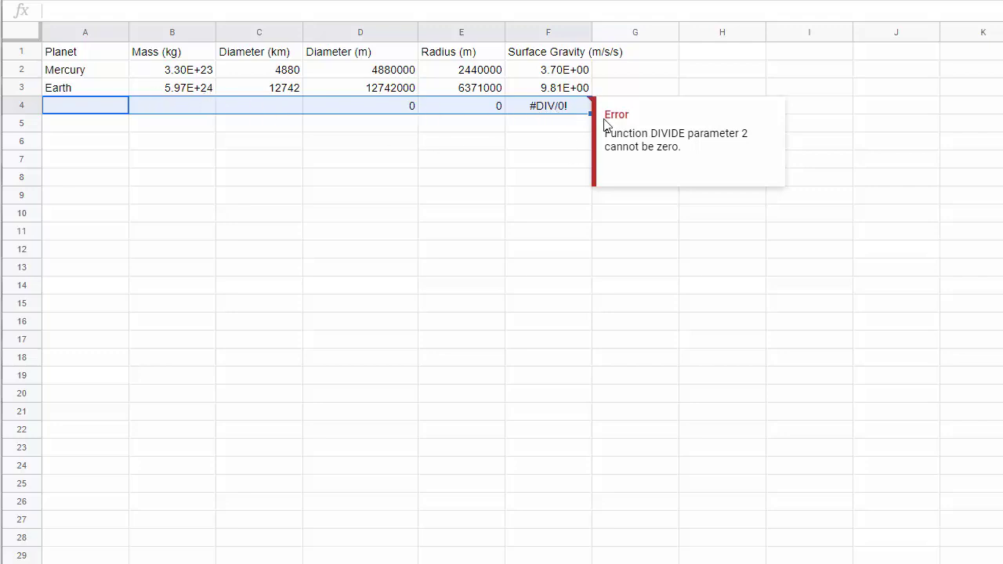
pyautogui.moveTo(589, 113); pyautogui.dragTo(562, 535)
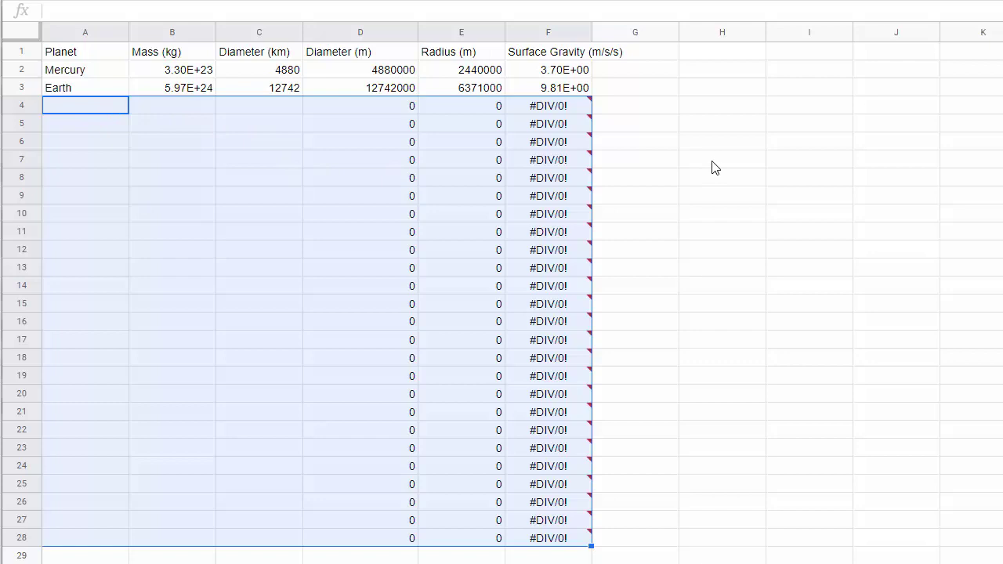
# - Enter Vulcan in A4 with mass 5e24 and diameter 12000, yielding gravity 9.26E+00
pyautogui.write('Vulcan')
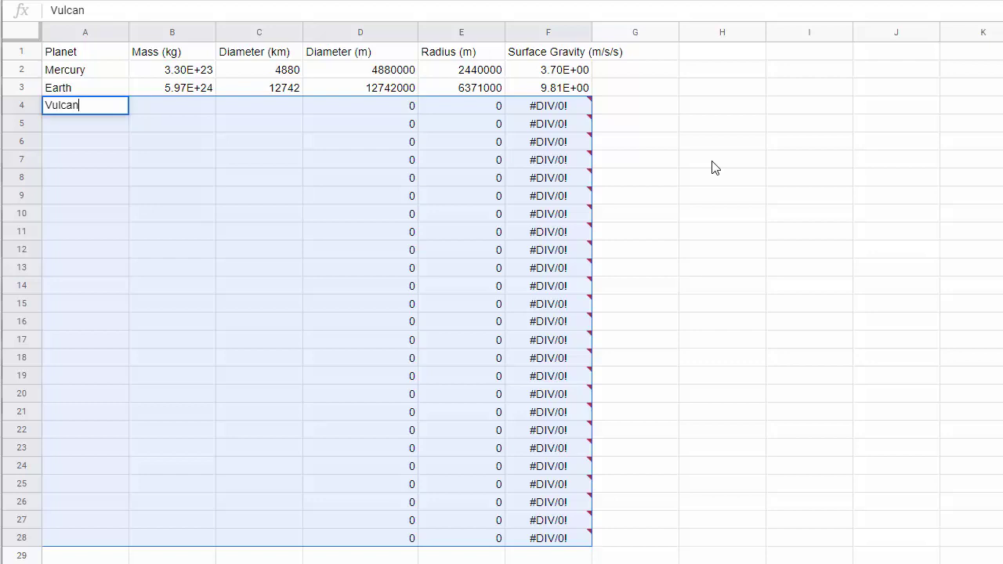
pyautogui.press('Tab')
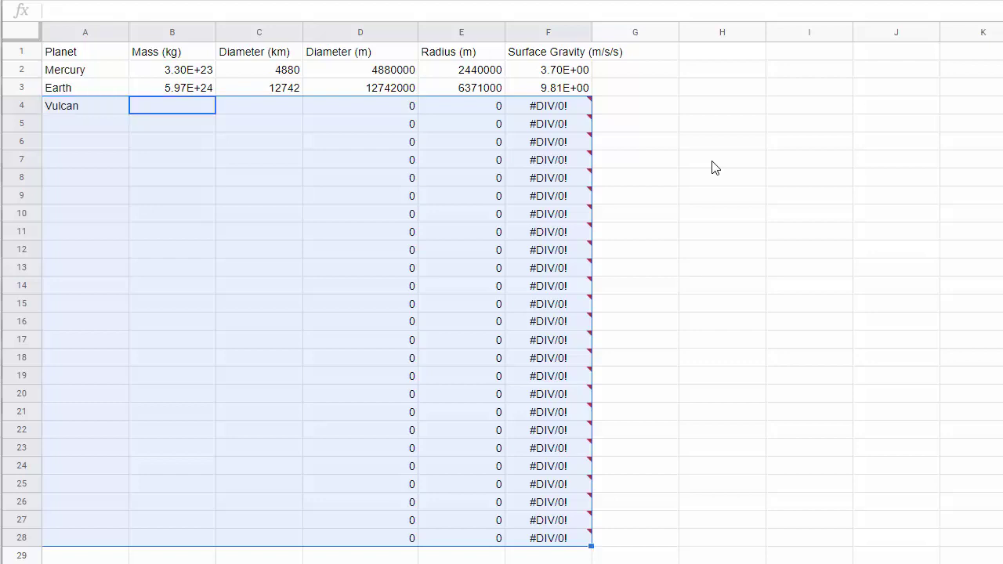
pyautogui.write('5')
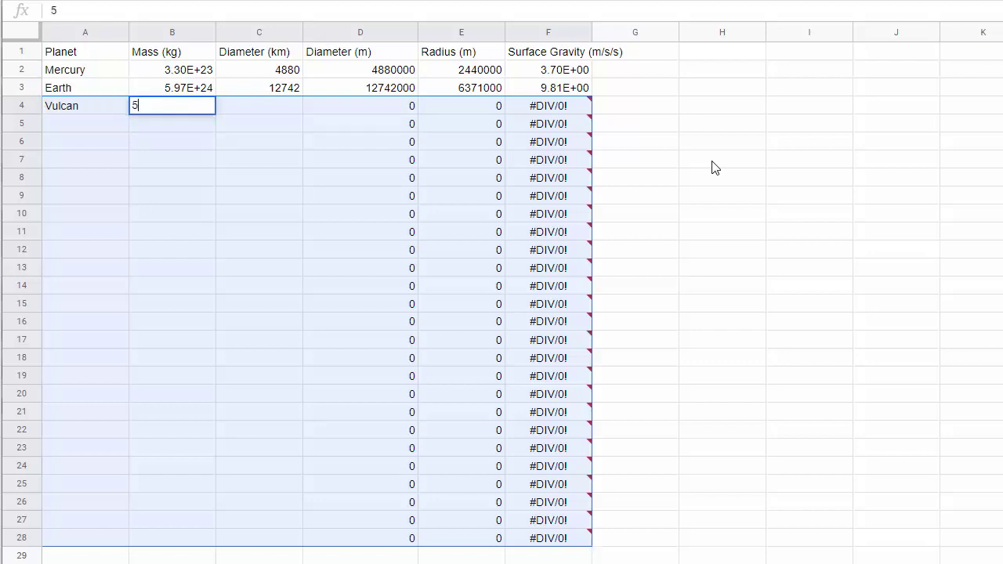
pyautogui.write('e24')
pyautogui.click(274, 109)
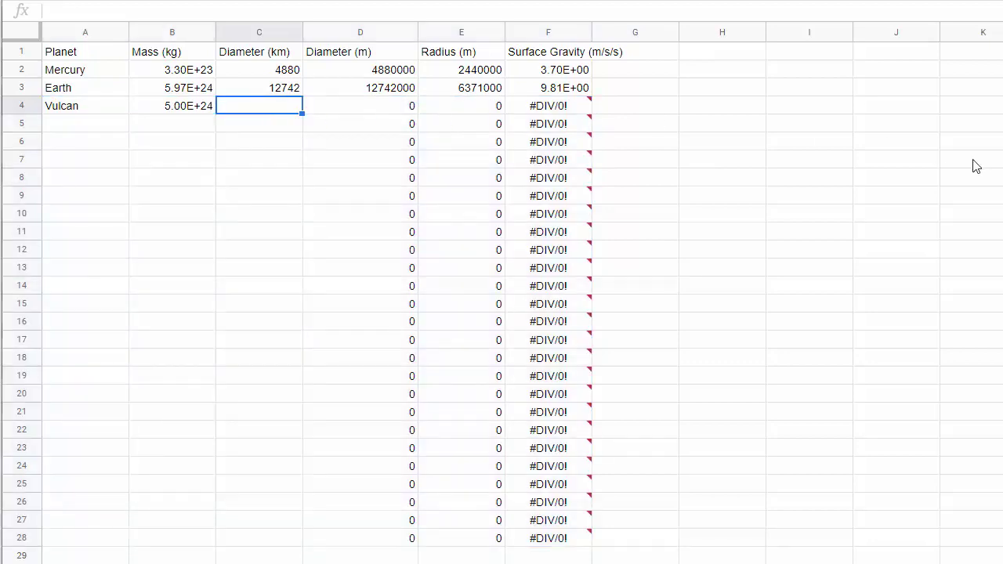
pyautogui.write('12000')
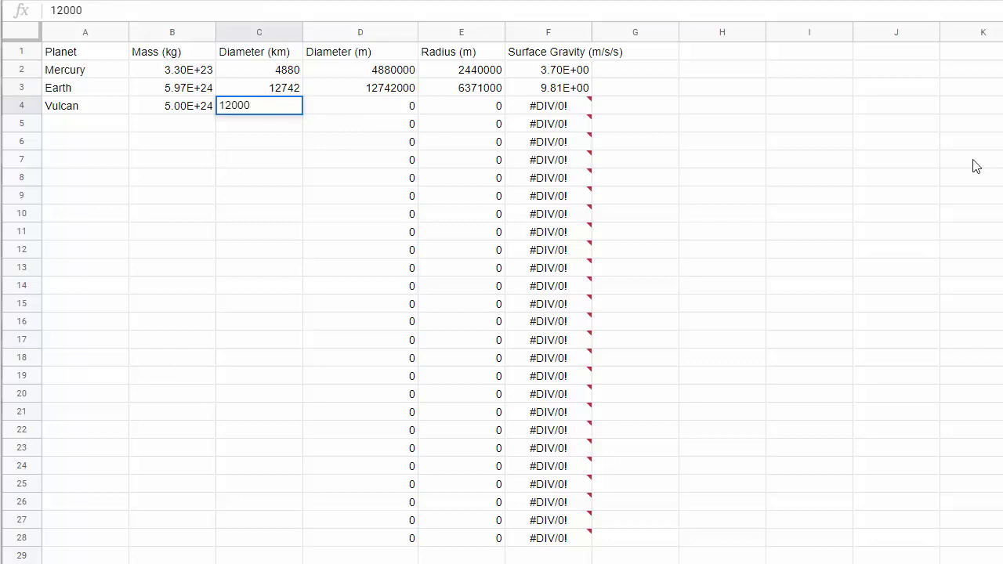
pyautogui.press('Return')
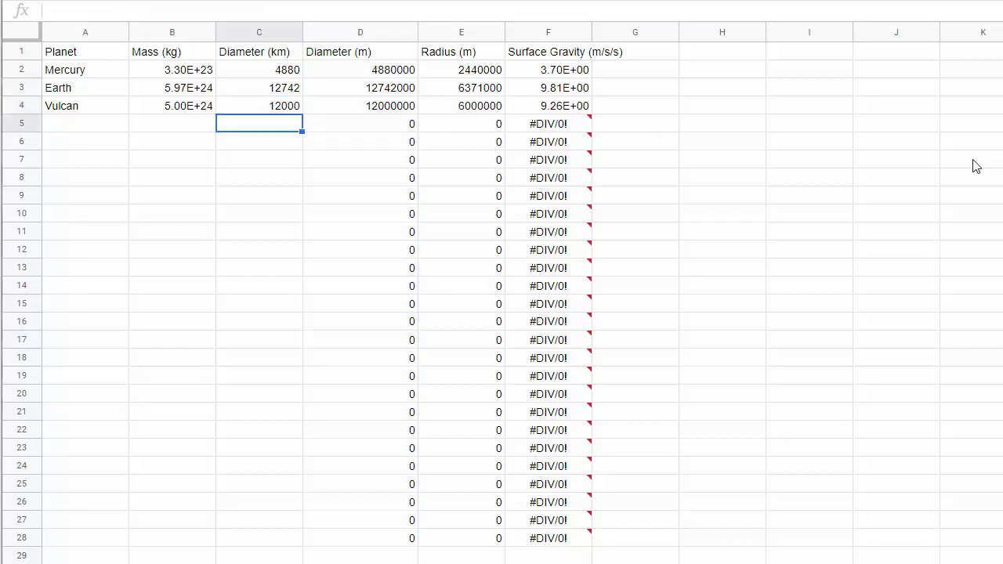